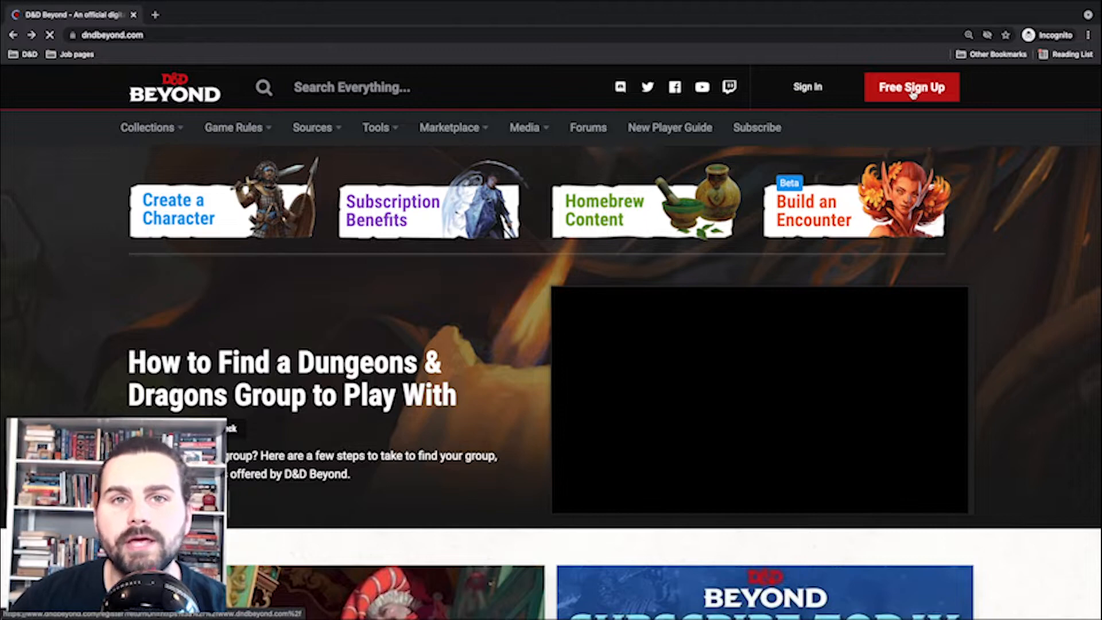
Open the free account sign-up and start a new character with the Quick Build creation method
click(912, 89)
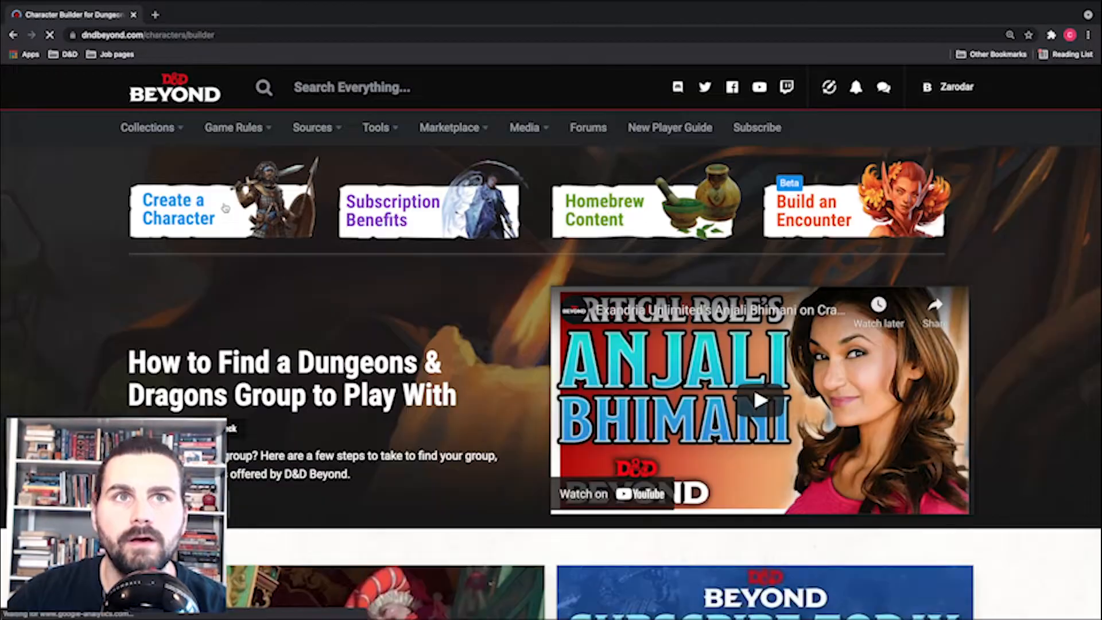
click(225, 208)
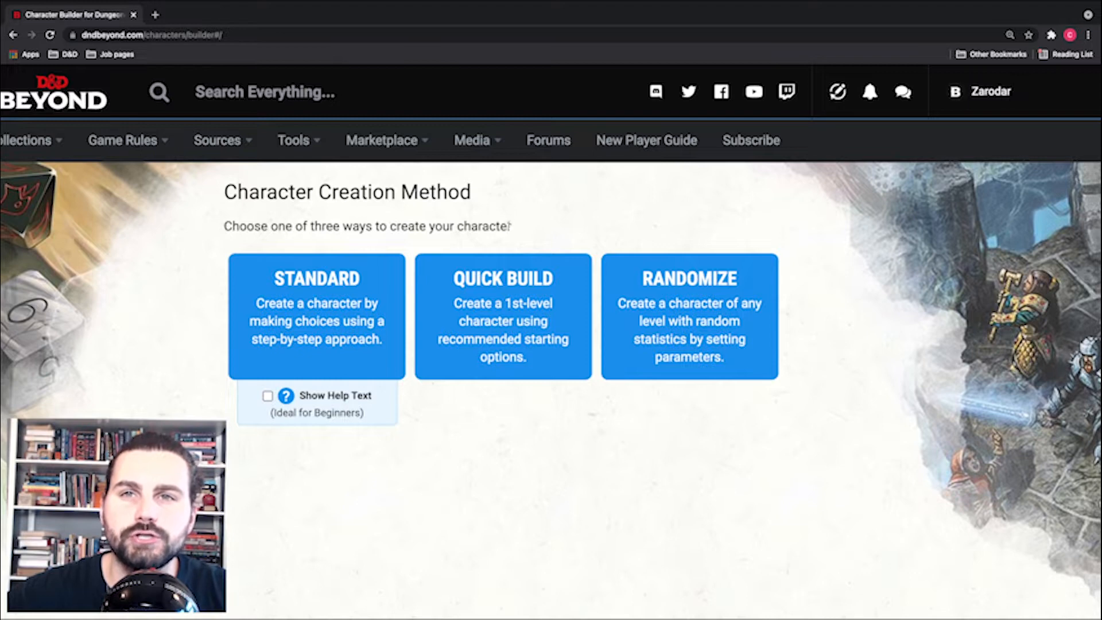
scroll(516, 304, up, 5)
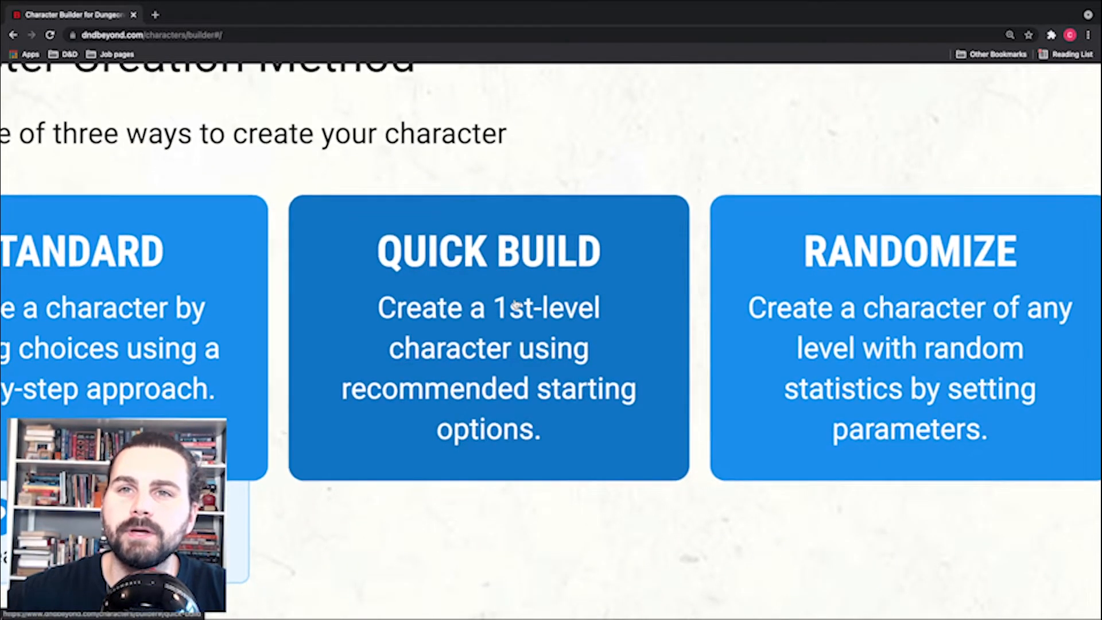
scroll(517, 304, left, 9)
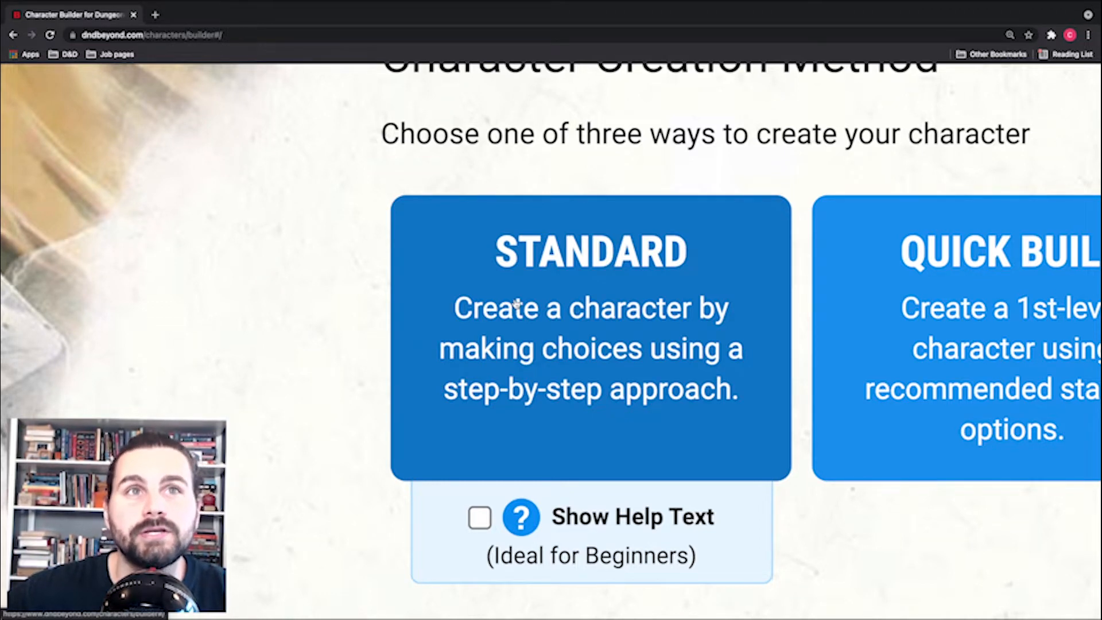
scroll(540, 301, right, 8)
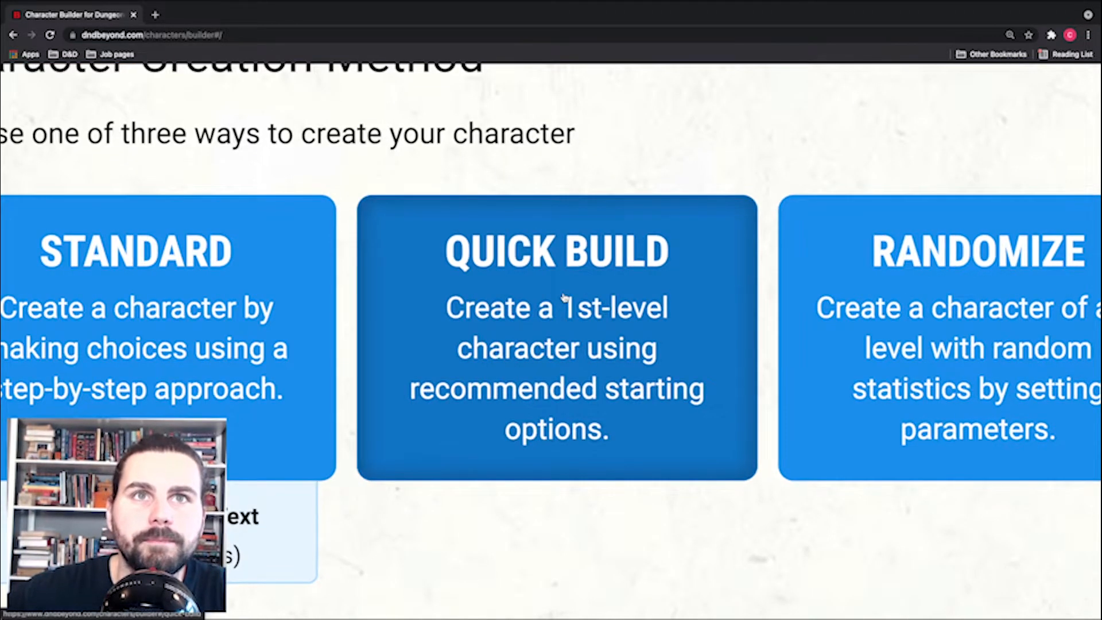
click(564, 297)
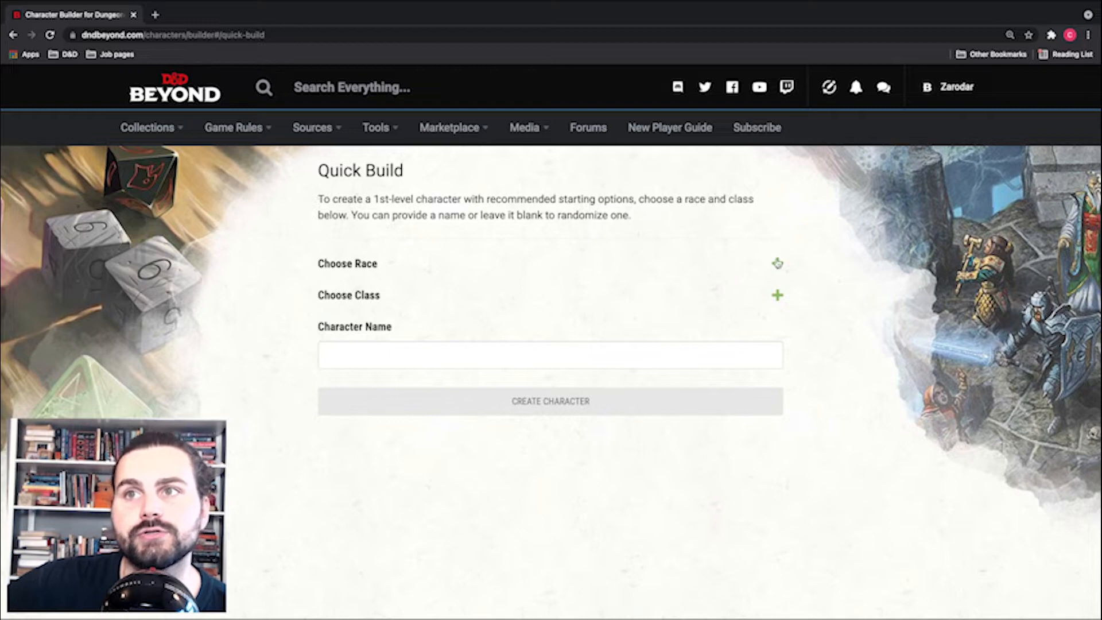
Open the Quick Build race choices and bring up the Races reference page in a new tab
click(778, 263)
mouse_move(226, 132)
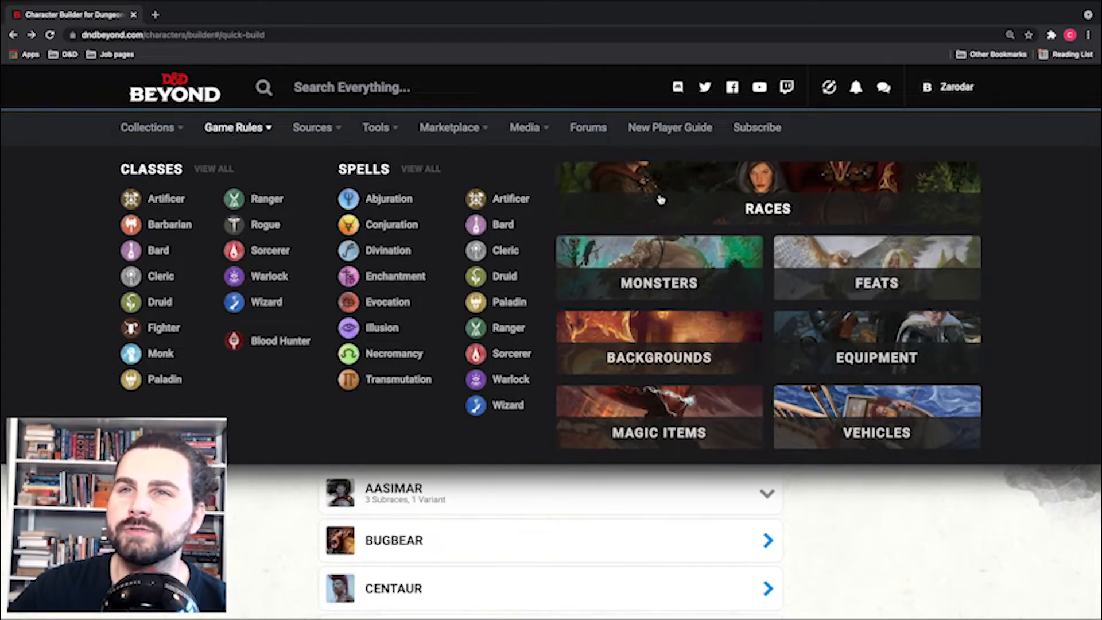
right_click(661, 198)
click(667, 202)
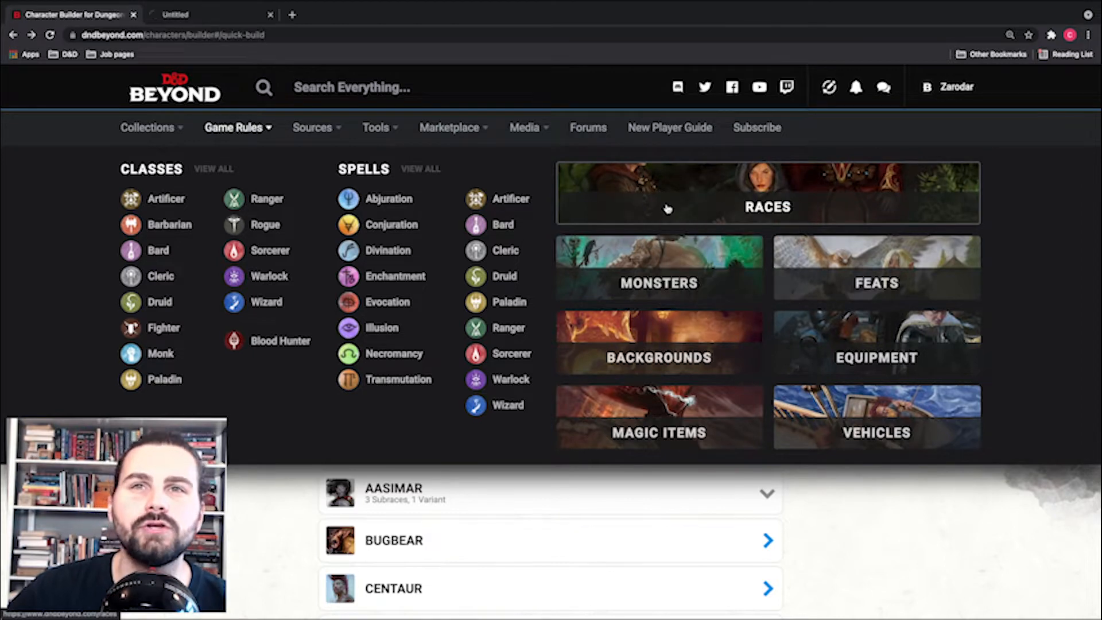
key(ctrl+Tab)
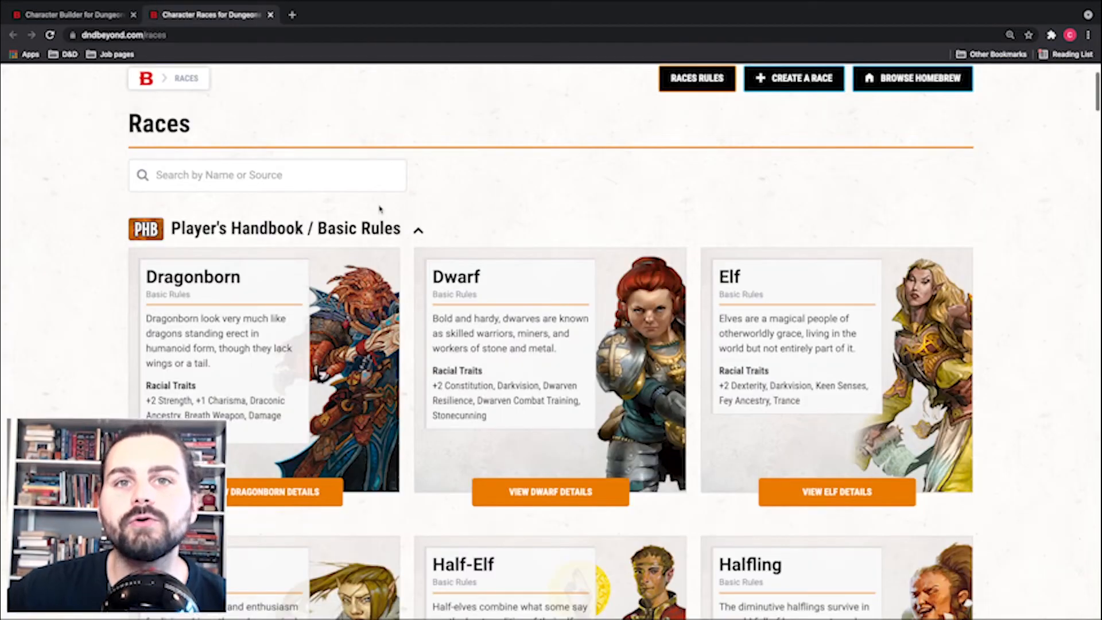
Examine the Player's Handbook / Basic Rules races and compare their descriptions and racial traits
scroll(379, 209, down, 2)
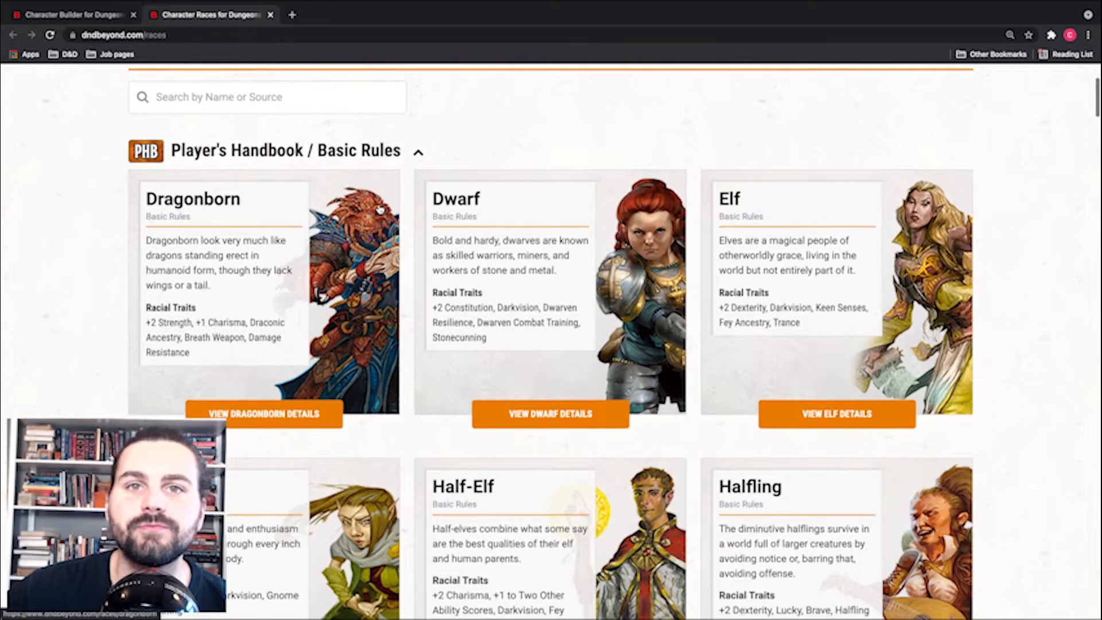
scroll(379, 209, up, 3)
scroll(274, 282, down, 3)
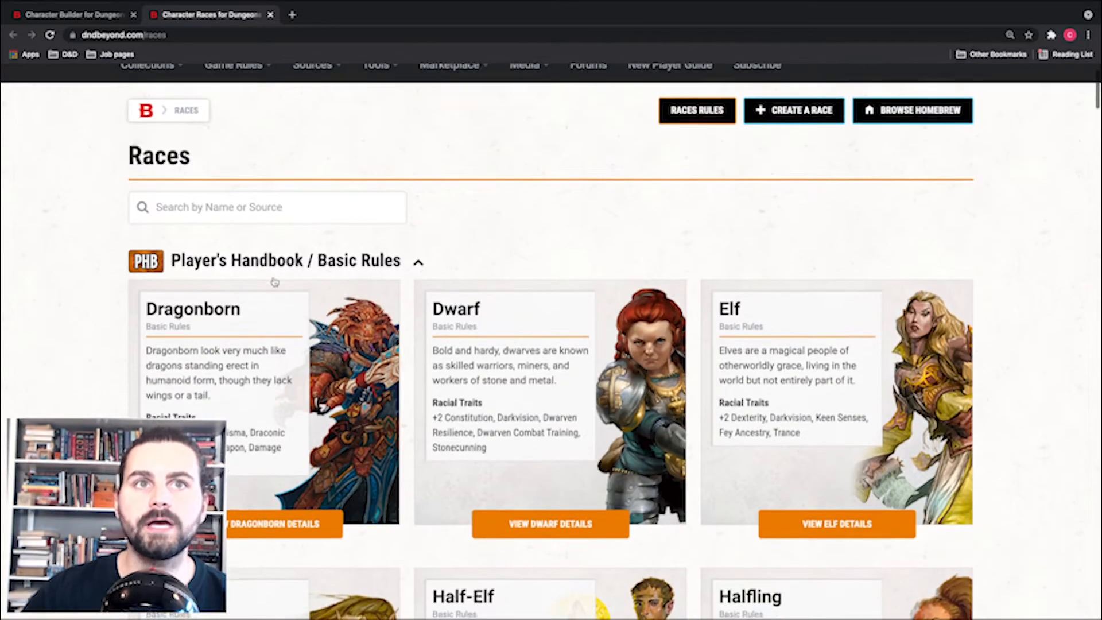
scroll(274, 281, down, 4)
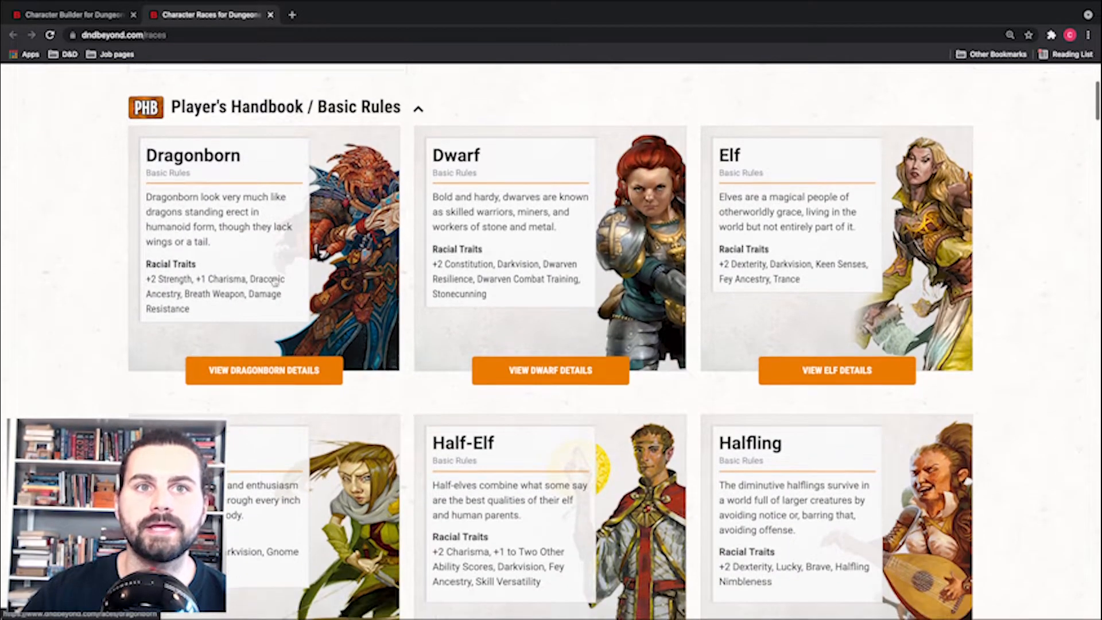
scroll(274, 282, down, 5)
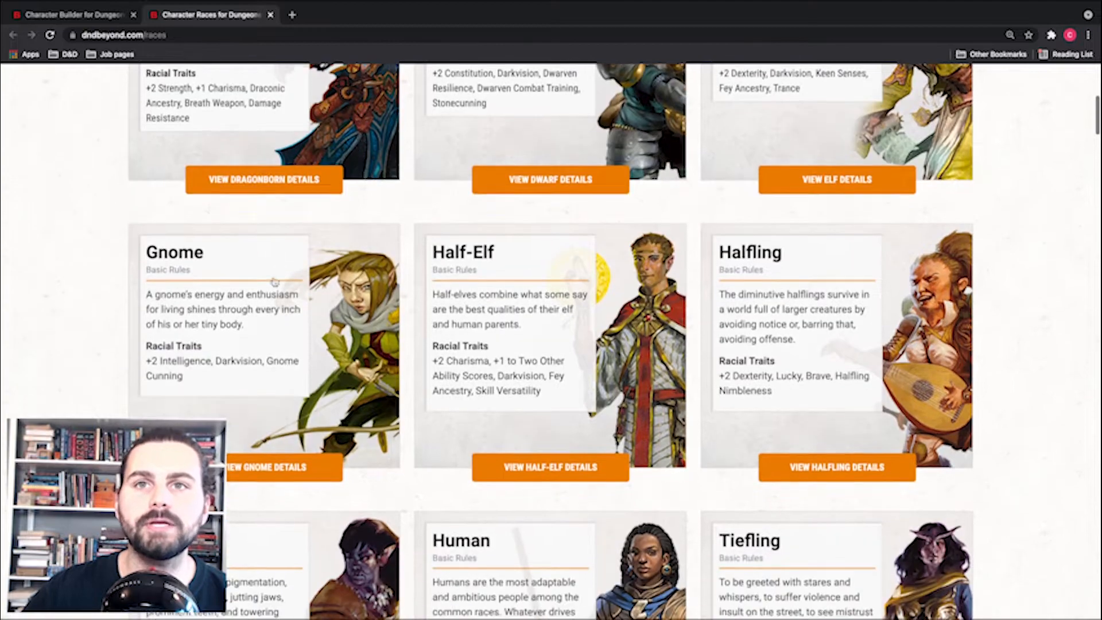
scroll(274, 282, down, 2)
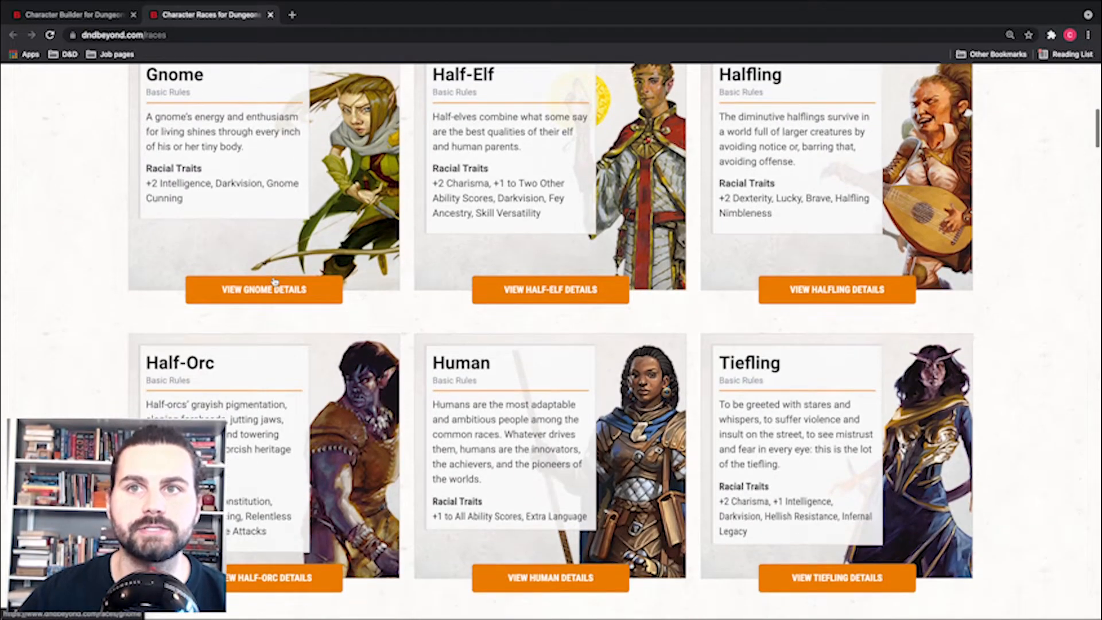
scroll(274, 281, up, 5)
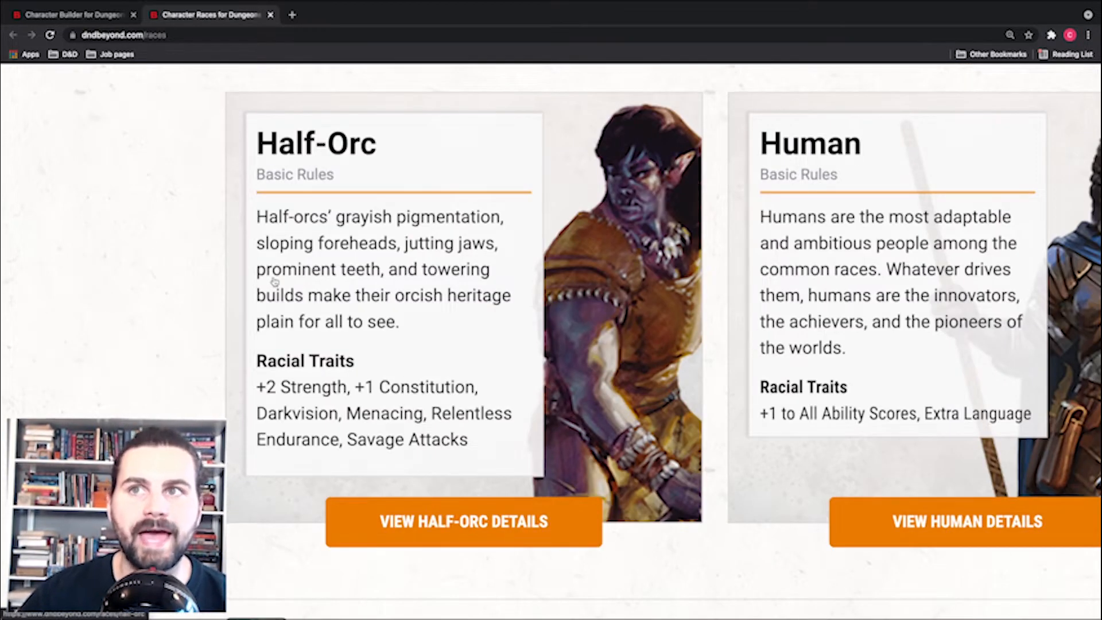
scroll(274, 281, up, 3)
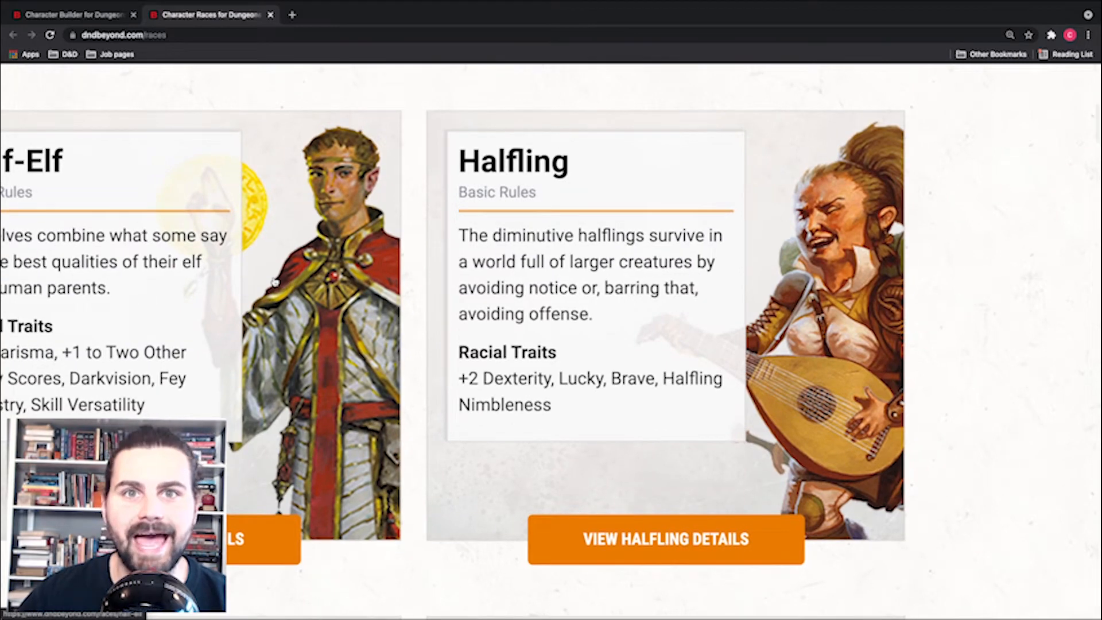
scroll(274, 282, up, 3)
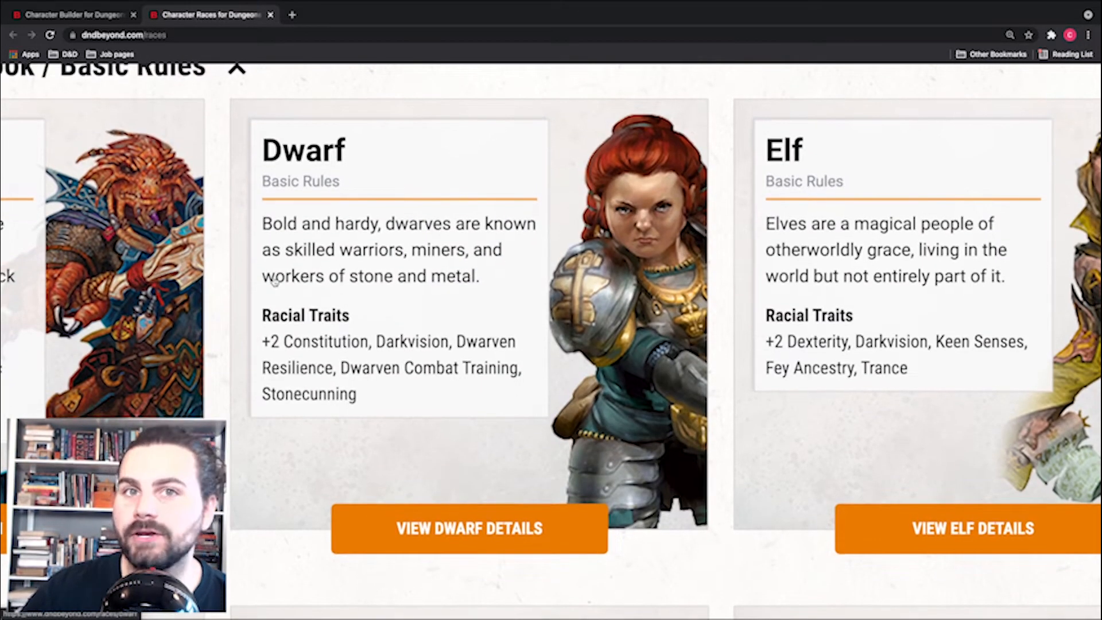
Return to the Quick Build form and choose Half-Orc as the character's race
key(ctrl+shift+Tab)
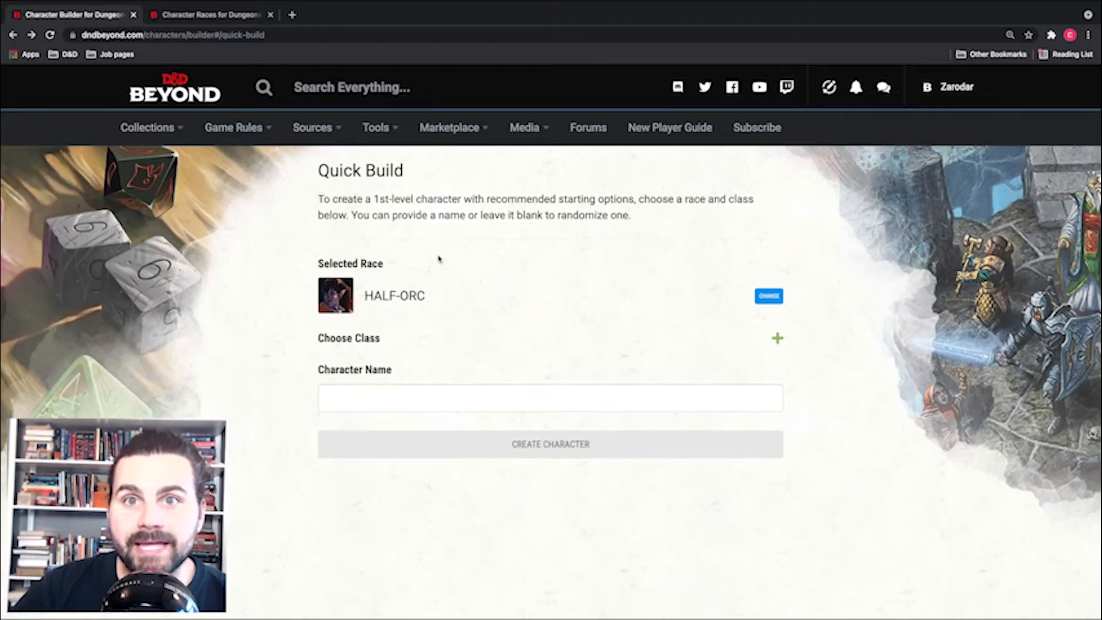
scroll(439, 258, down, 1)
scroll(439, 259, down, 1)
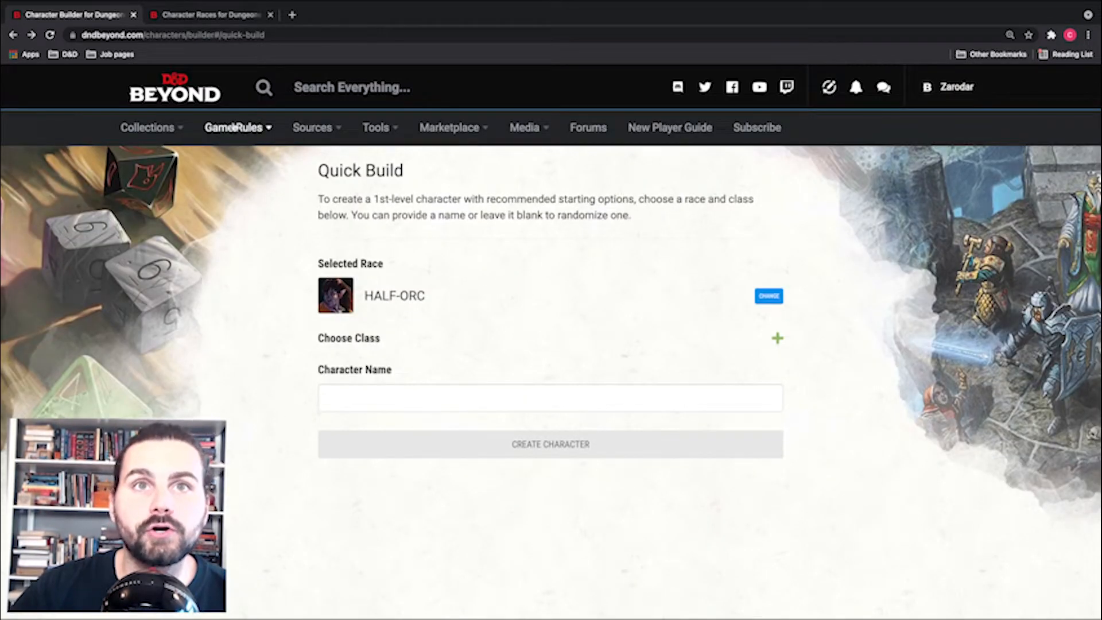
Open the full Classes reference page in a new tab and examine the Player's Handbook / Basic Rules classes
mouse_move(235, 127)
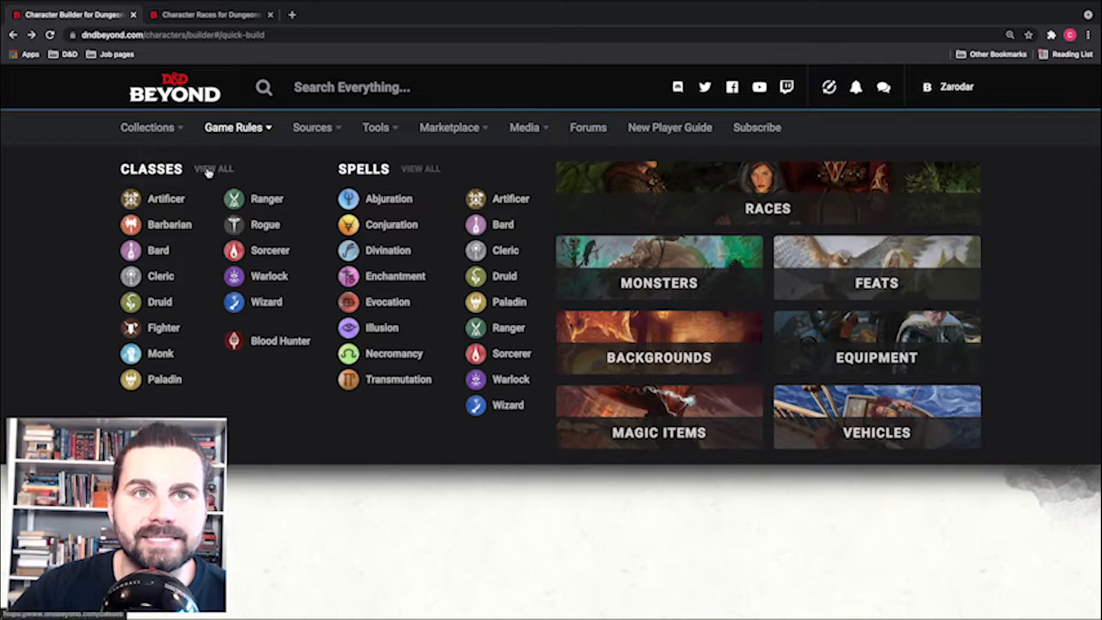
right_click(212, 169)
click(220, 178)
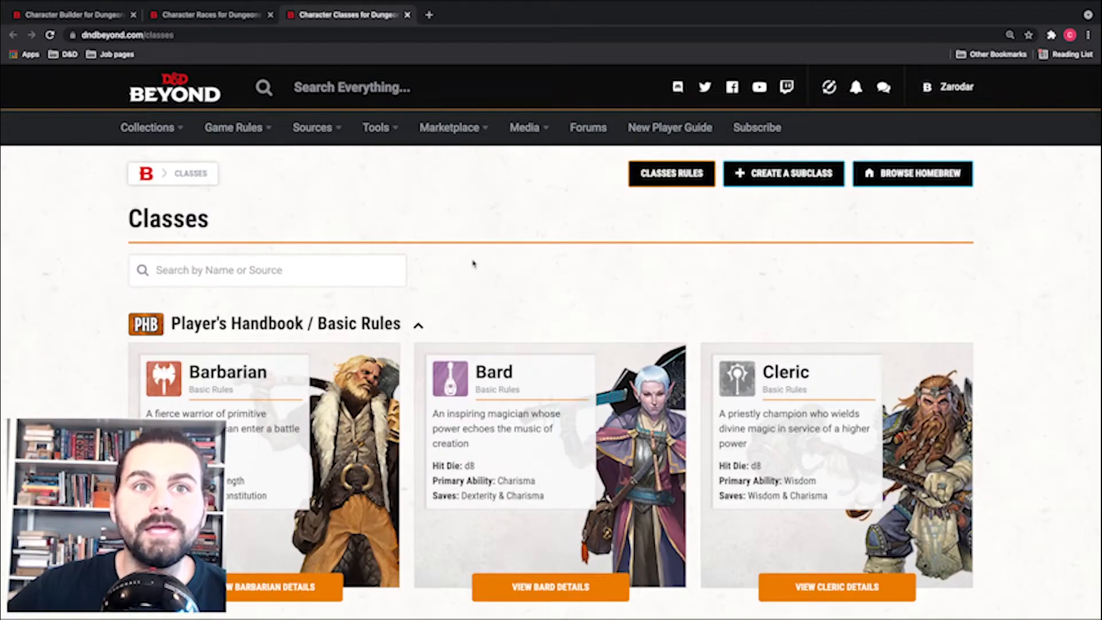
scroll(473, 263, down, 2)
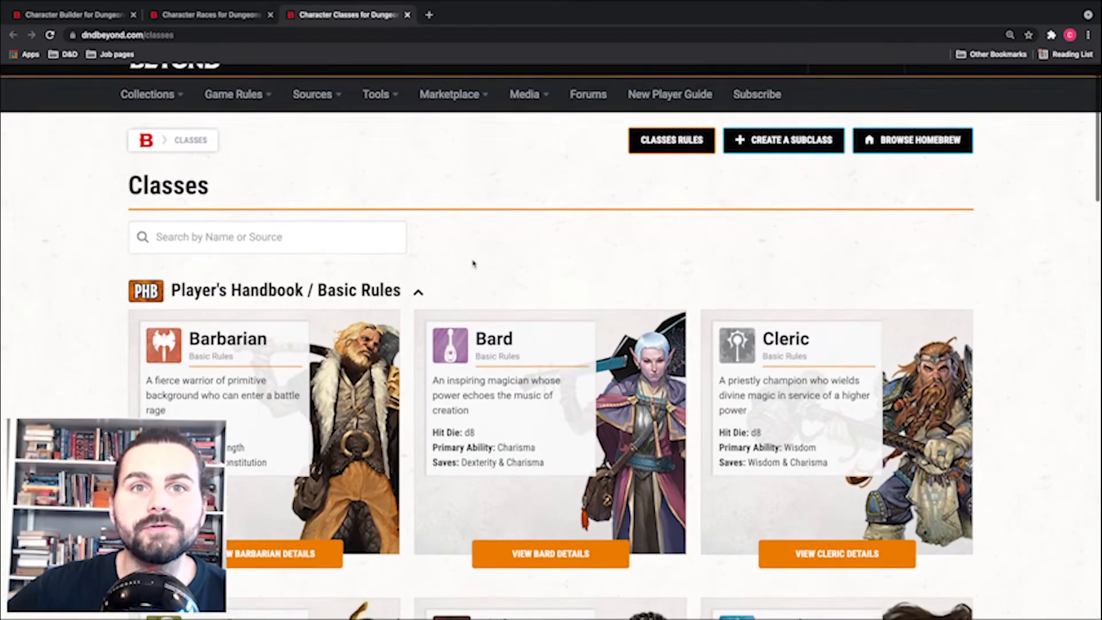
scroll(473, 263, down, 5)
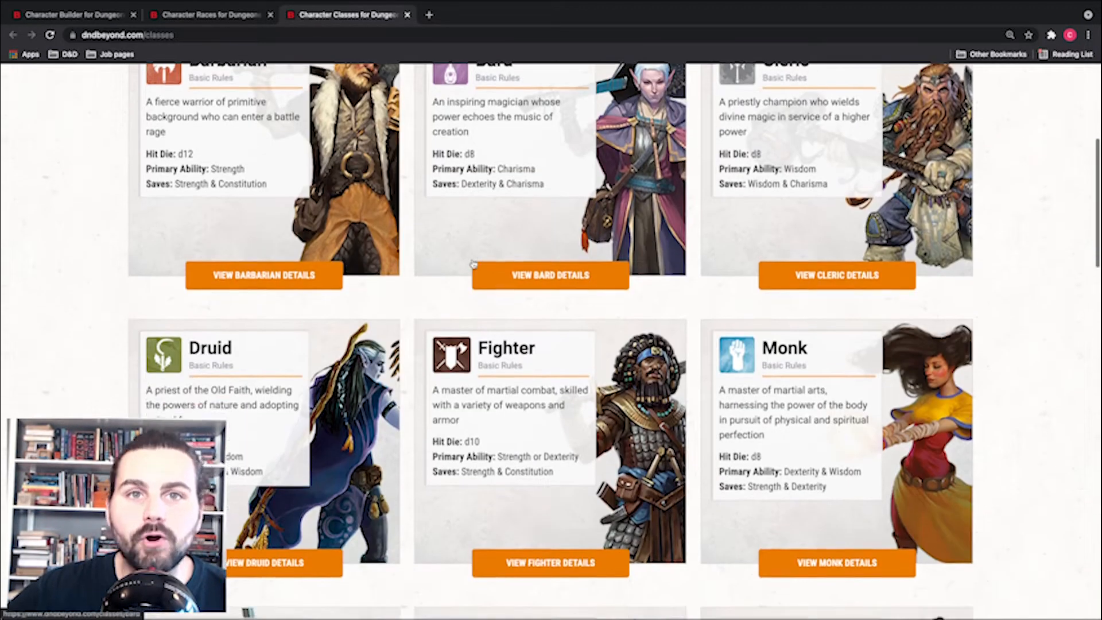
scroll(474, 264, down, 5)
scroll(663, 318, up, 5)
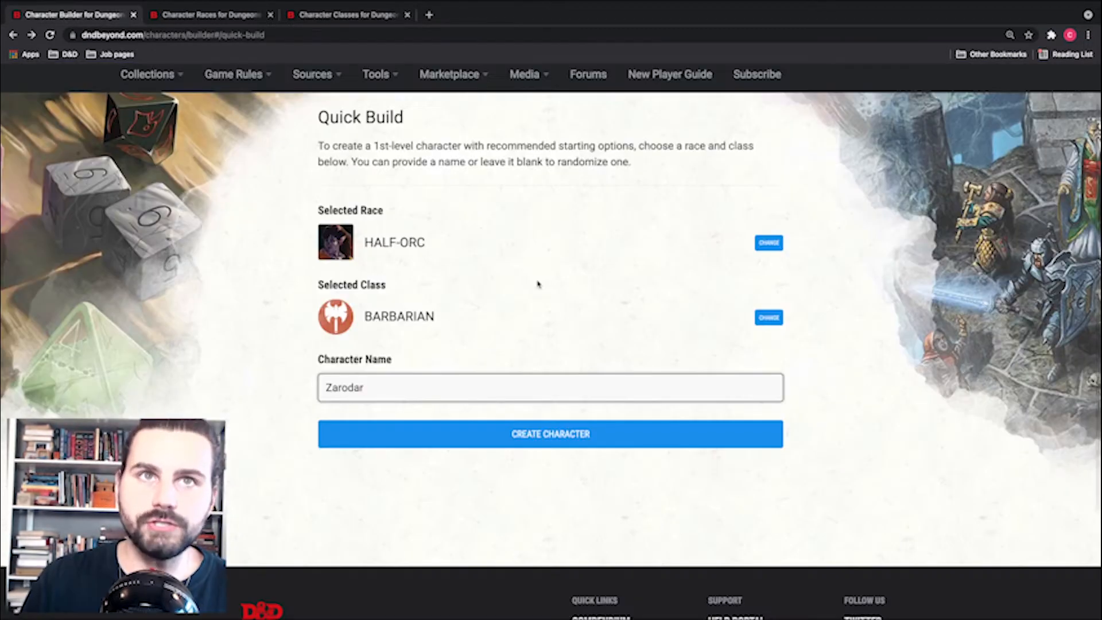
Check the Half-Orc race and Barbarian class in the Quick Build form and create the character
scroll(537, 283, down, 2)
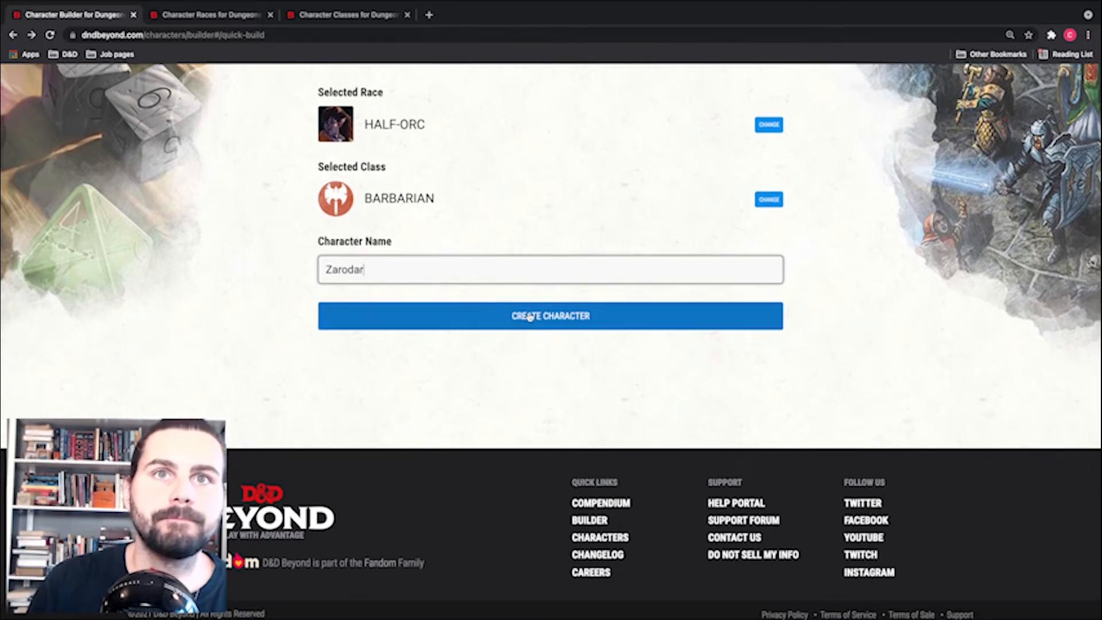
scroll(529, 318, up, 1)
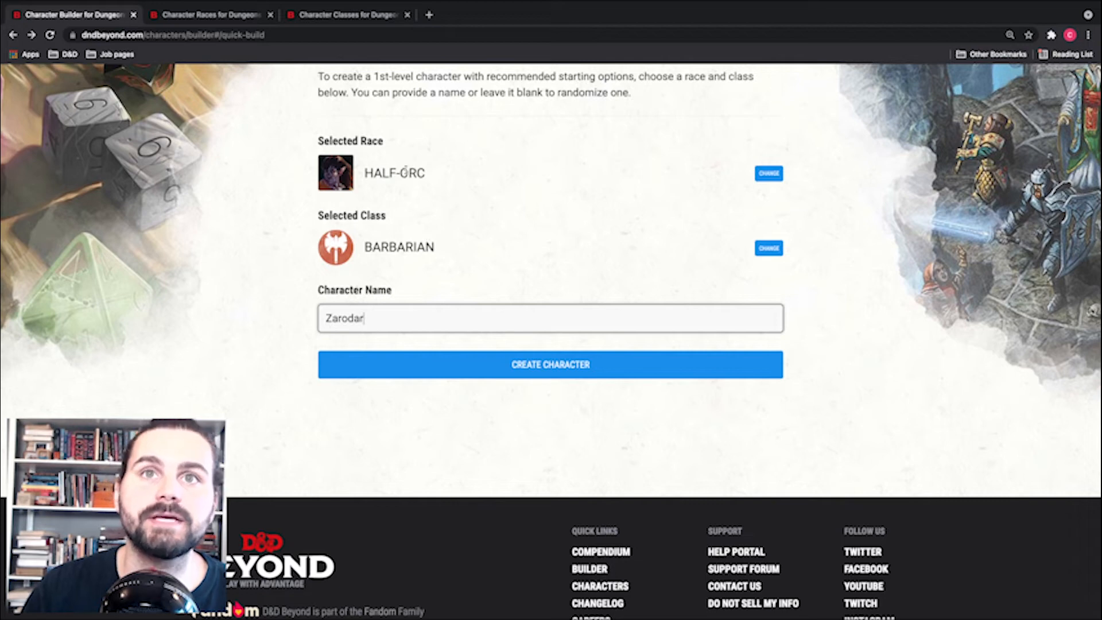
triple_click(410, 173)
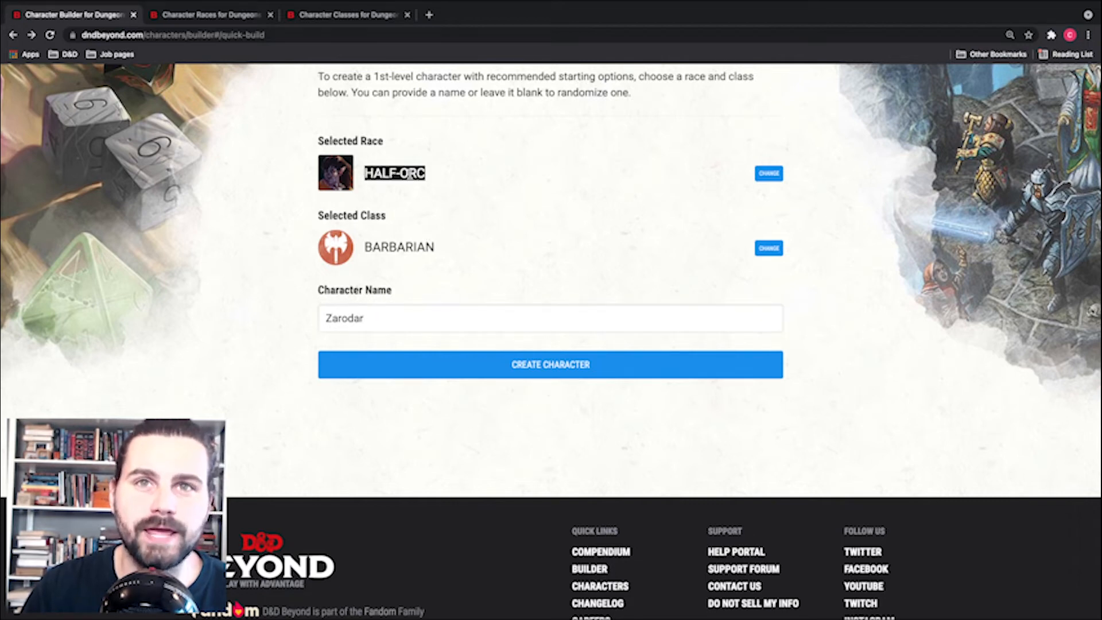
double_click(406, 248)
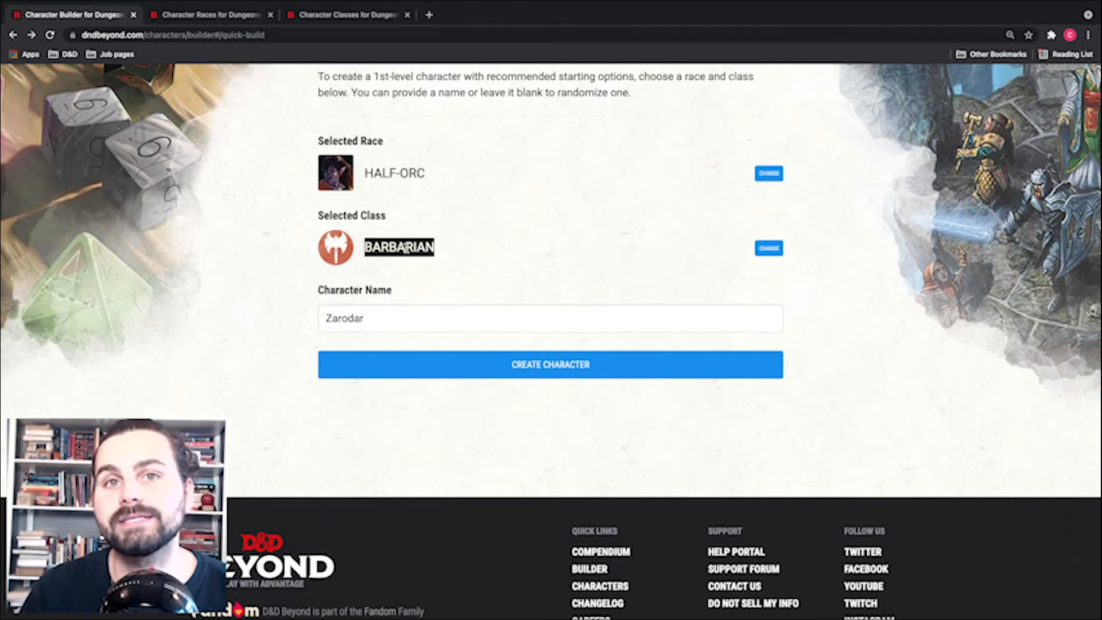
click(551, 365)
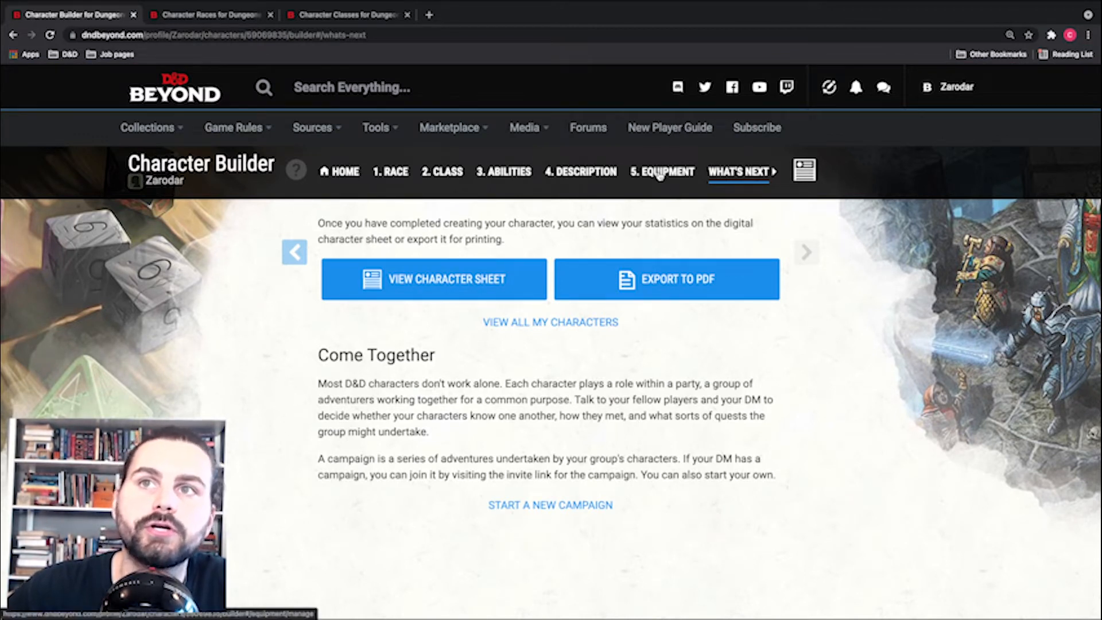
Choose a greataxe, two handaxes and Brewer's Supplies as starting equipment and add the starting equipment to the character's inventory
click(660, 173)
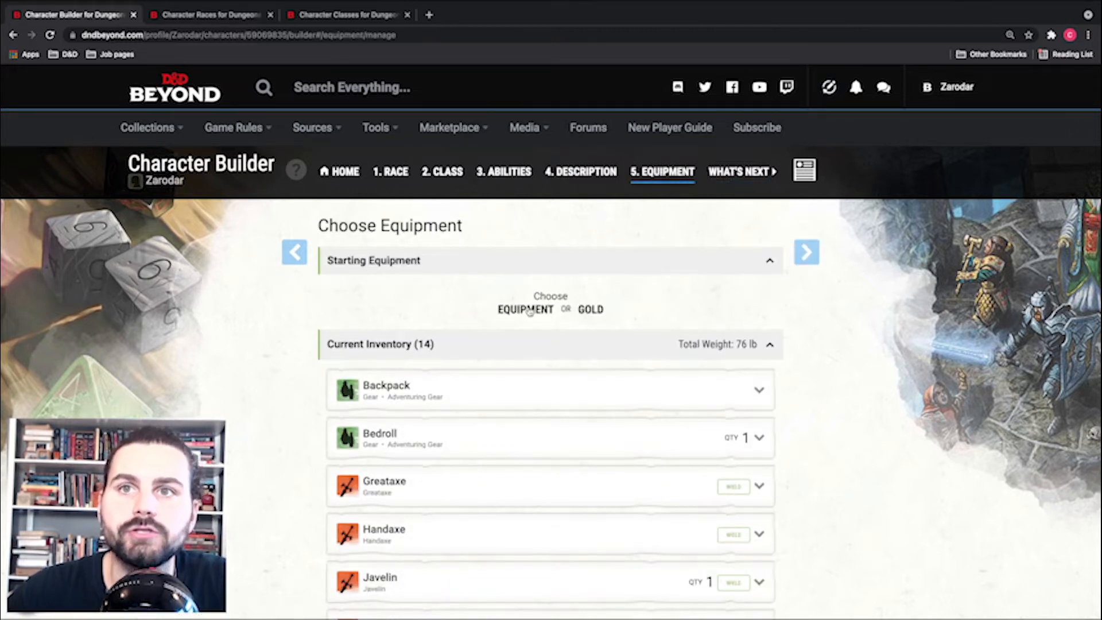
click(529, 311)
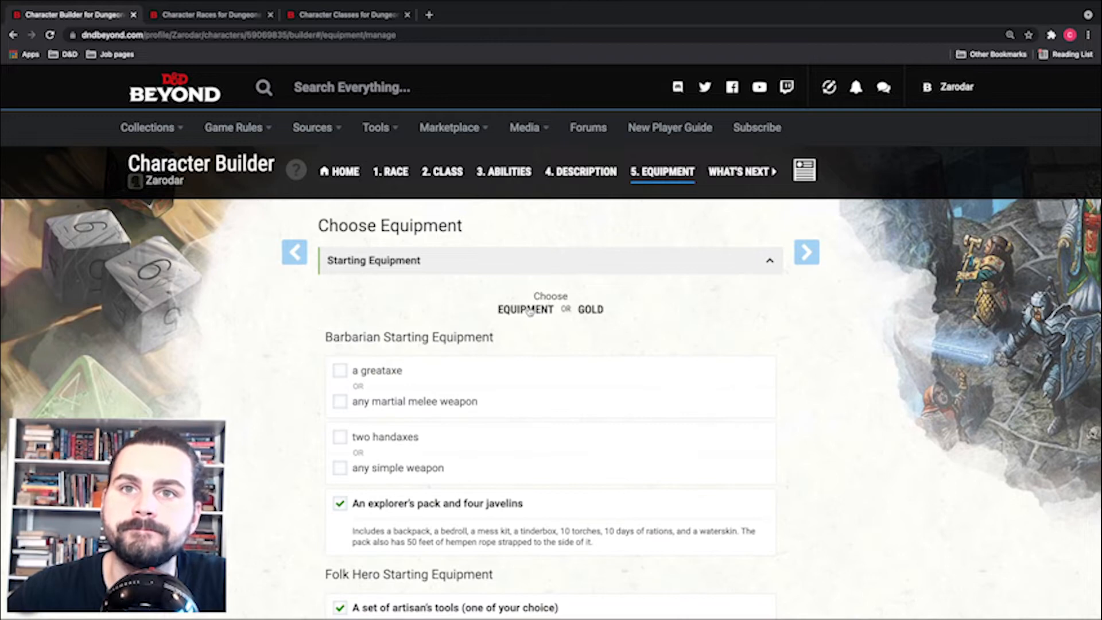
scroll(529, 311, down, 4)
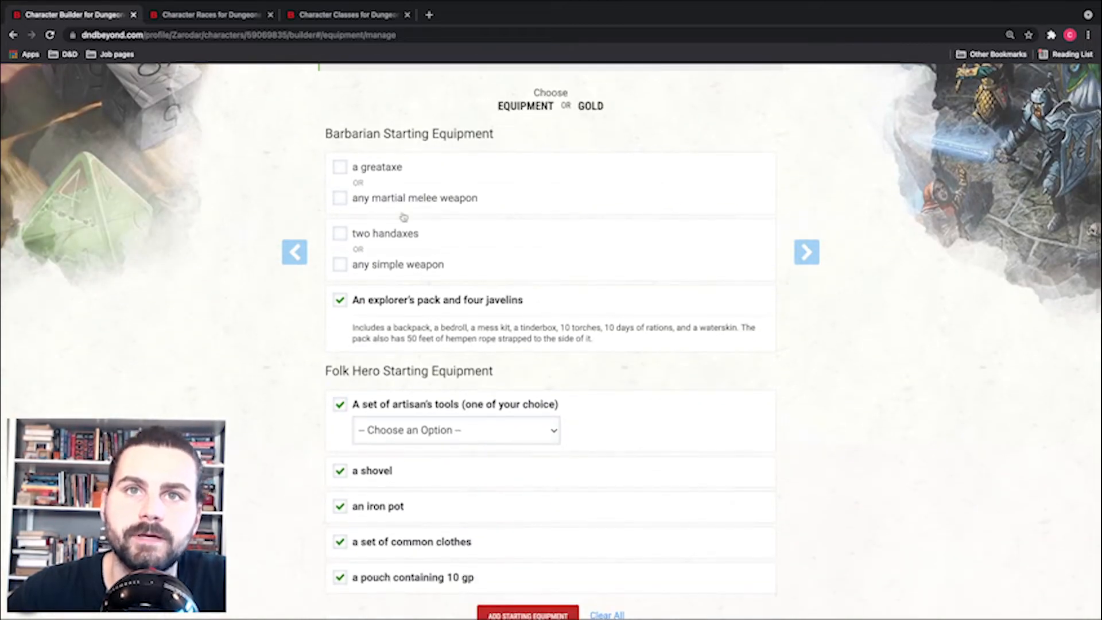
click(367, 170)
click(379, 238)
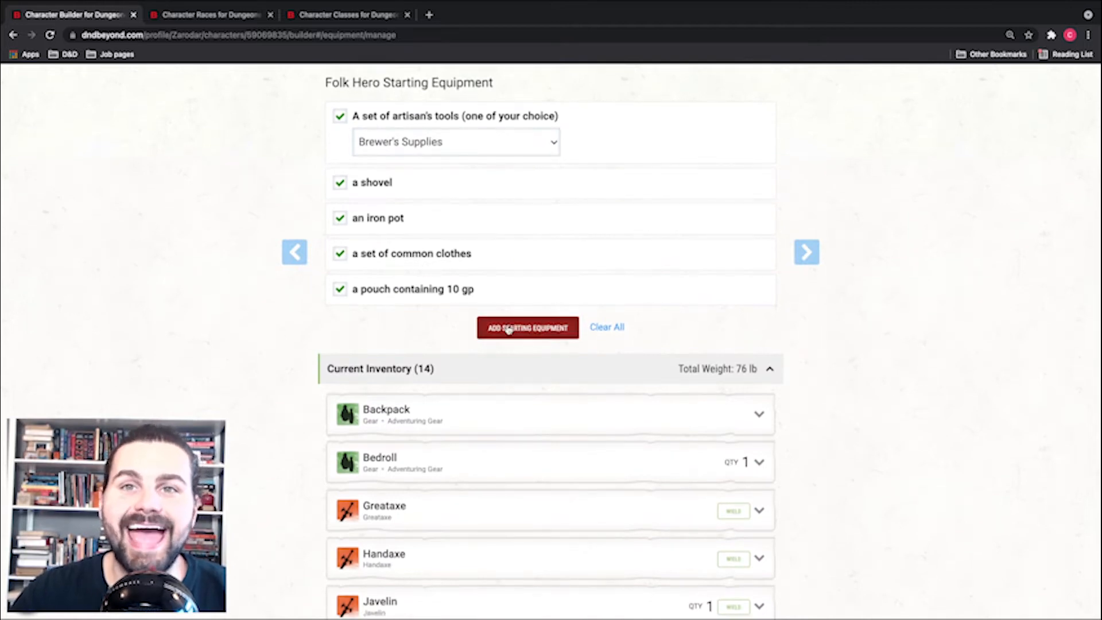
click(509, 328)
scroll(640, 327, down, 2)
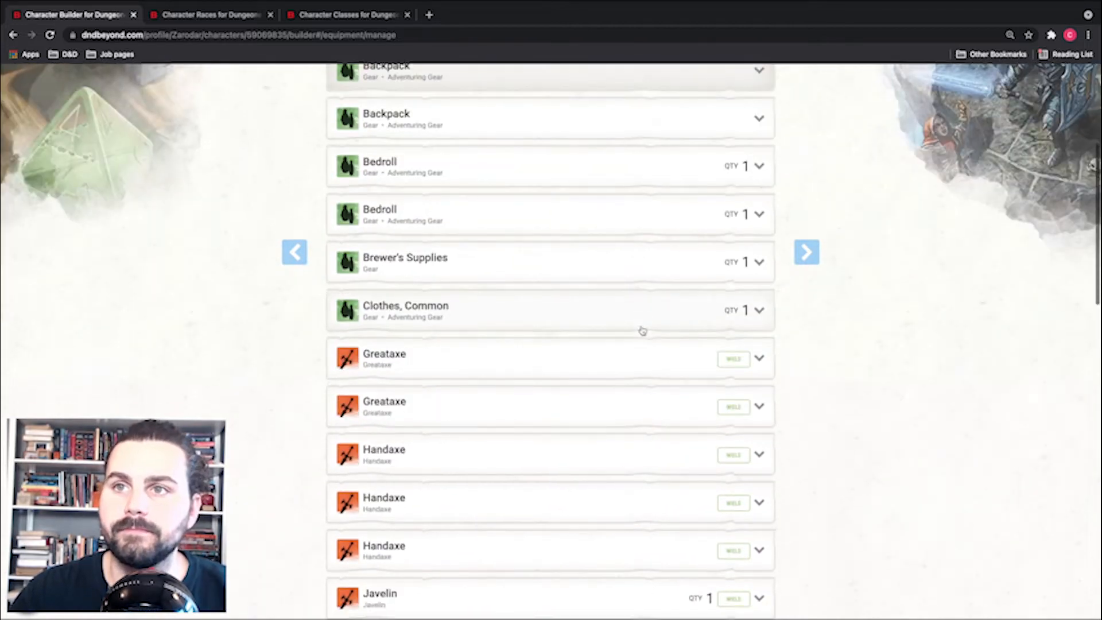
scroll(640, 327, up, 2)
scroll(642, 331, down, 4)
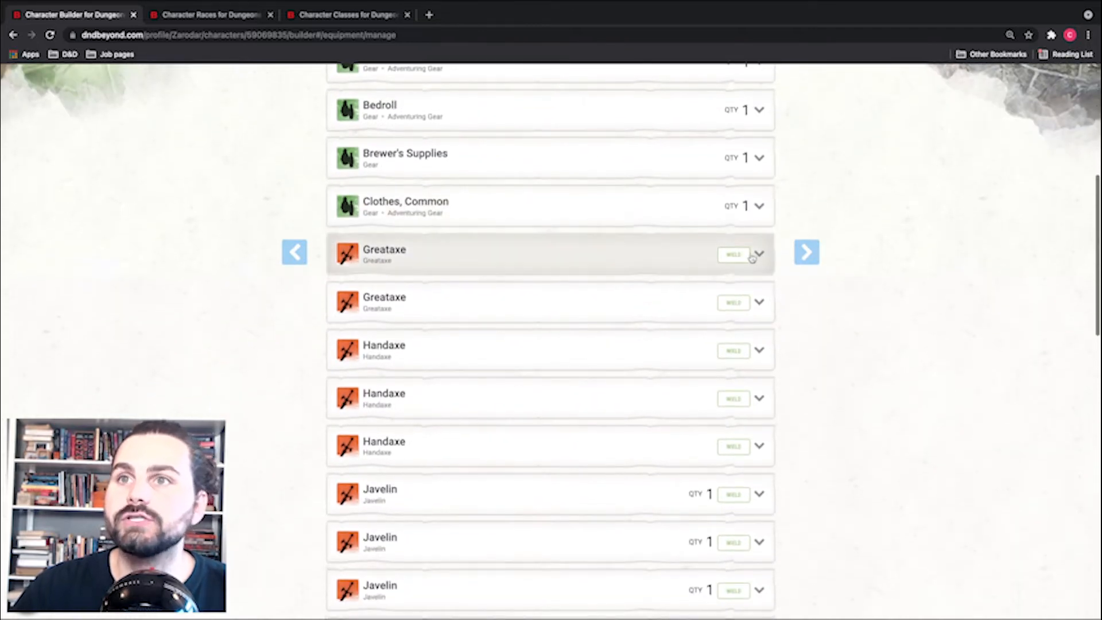
Set one greataxe, one handaxe and one single-quantity javelin in the current inventory as wielded weapons
click(735, 257)
scroll(676, 259, down, 3)
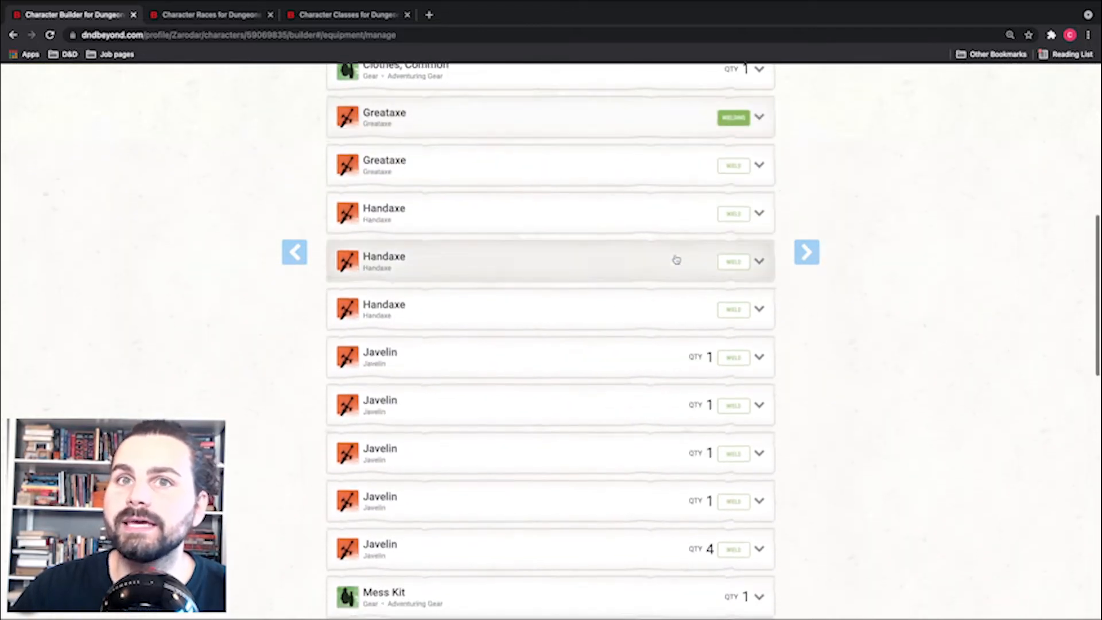
click(734, 263)
scroll(737, 287, down, 1)
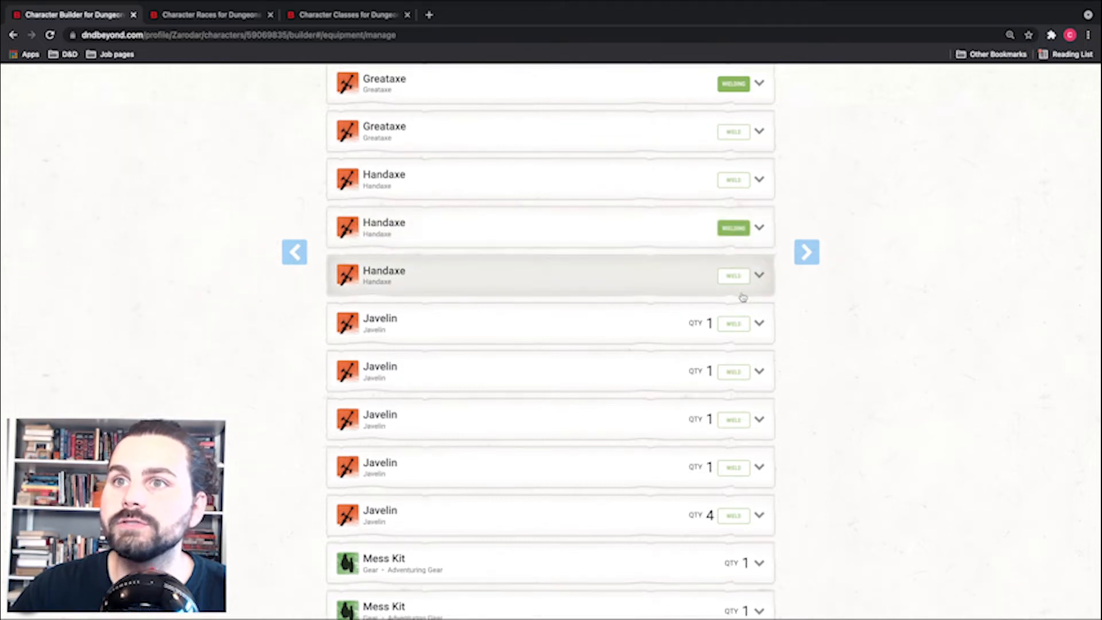
click(741, 304)
scroll(645, 312, down, 2)
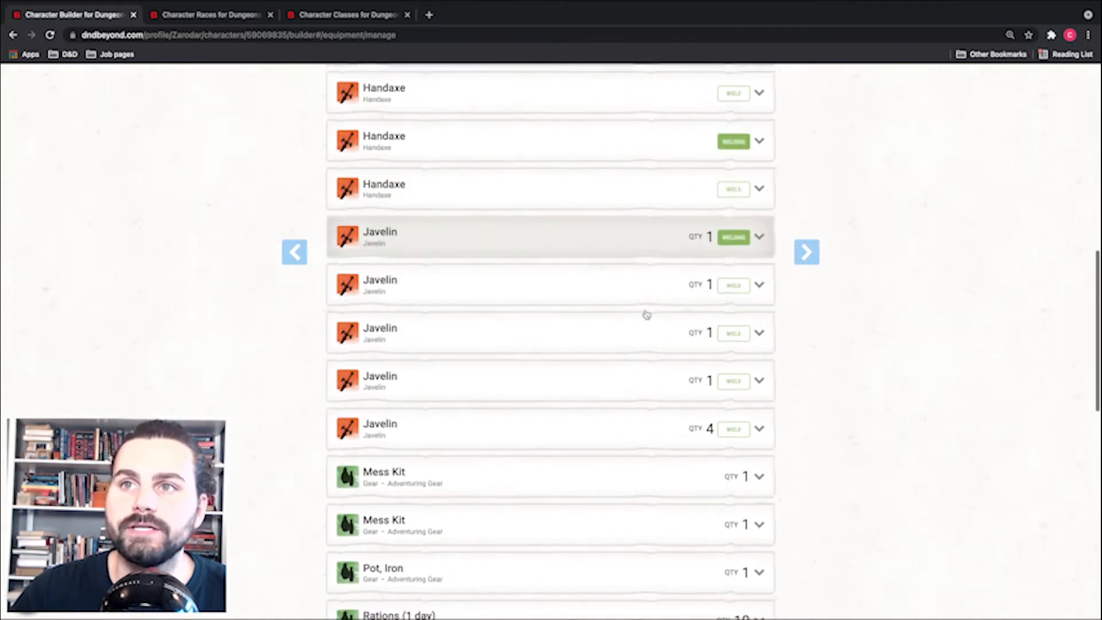
Open the character sheet from the builder and examine its ability scores, hit points, defenses, skills and attack actions
scroll(689, 242, up, 15)
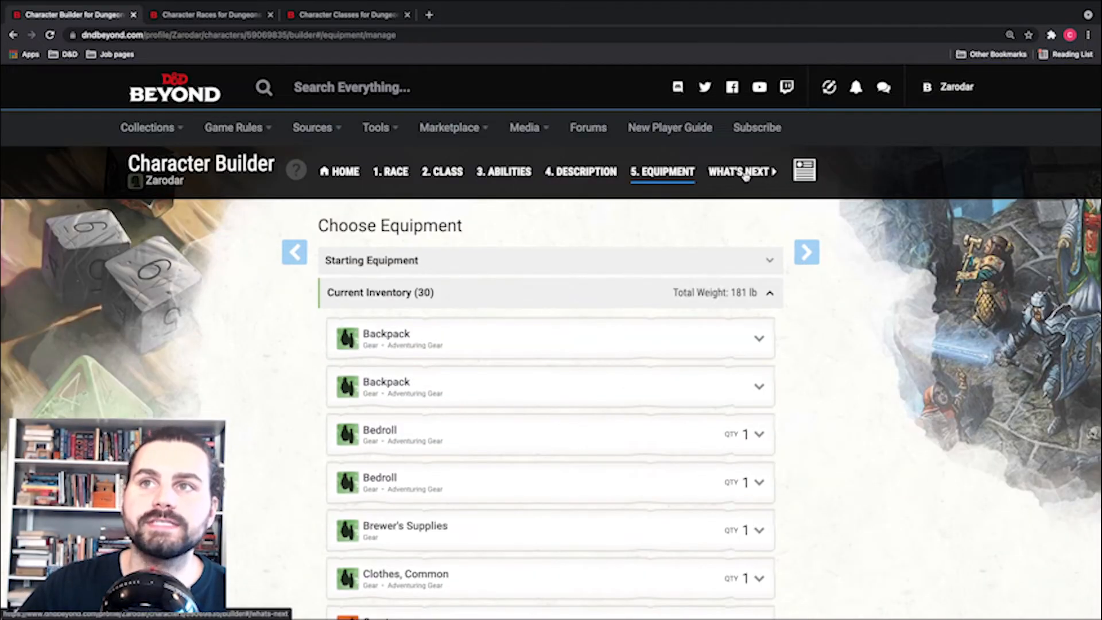
click(805, 171)
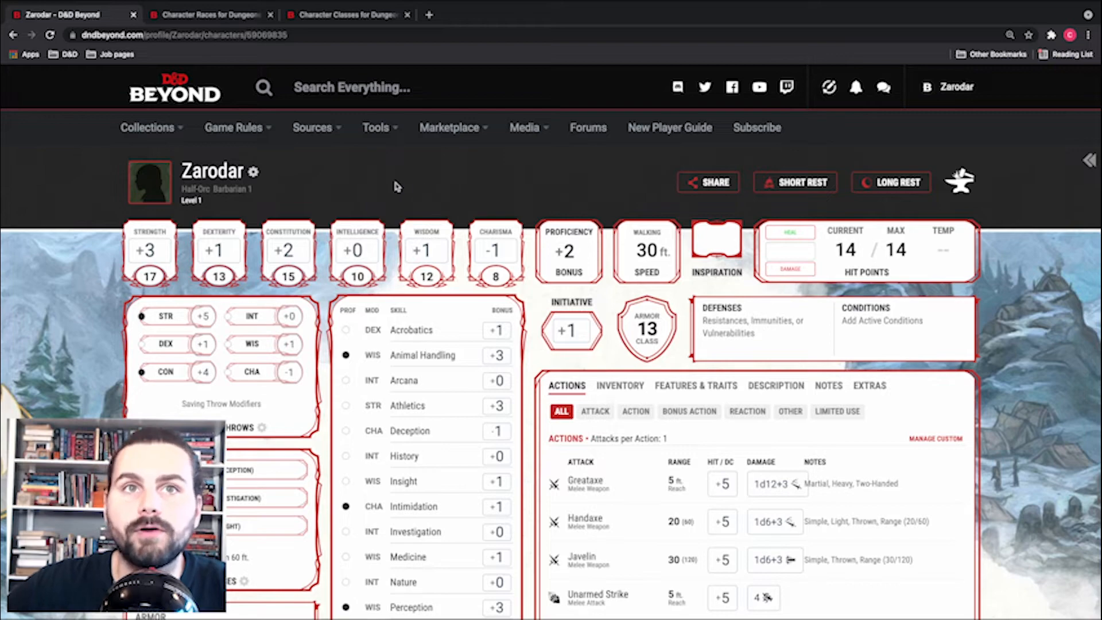
scroll(388, 216, up, 10)
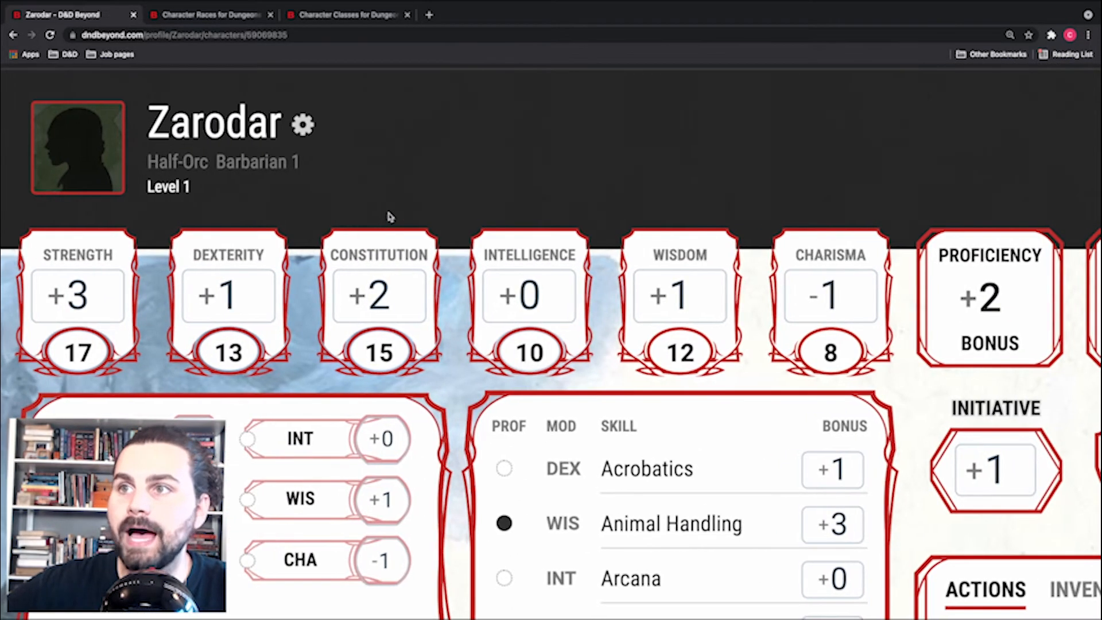
scroll(388, 216, right, 10)
scroll(388, 217, right, 10)
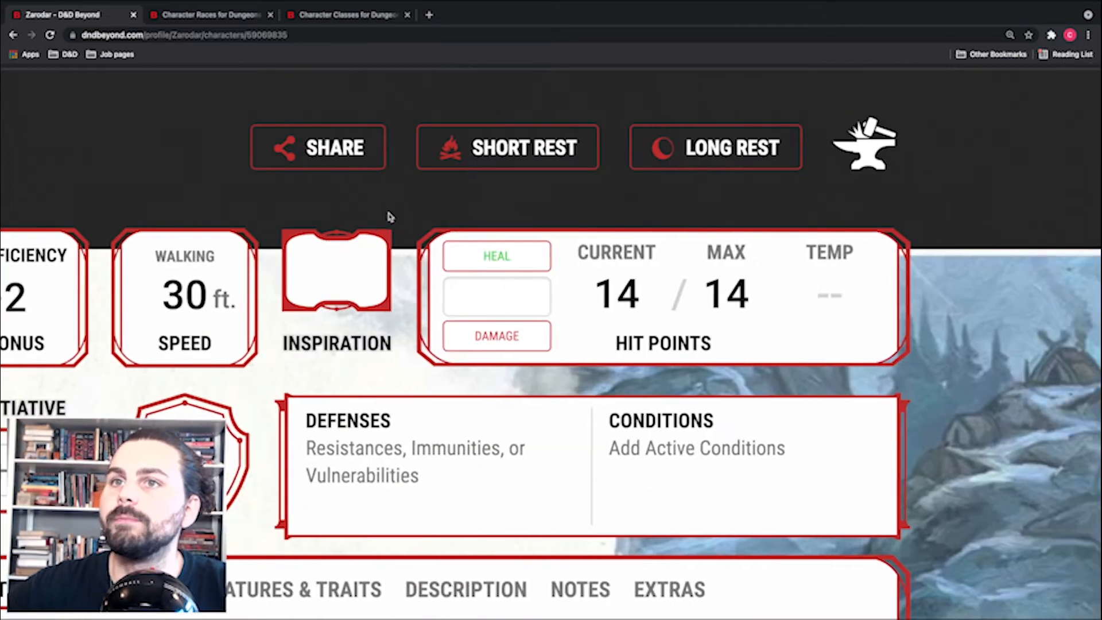
scroll(607, 296, down, 10)
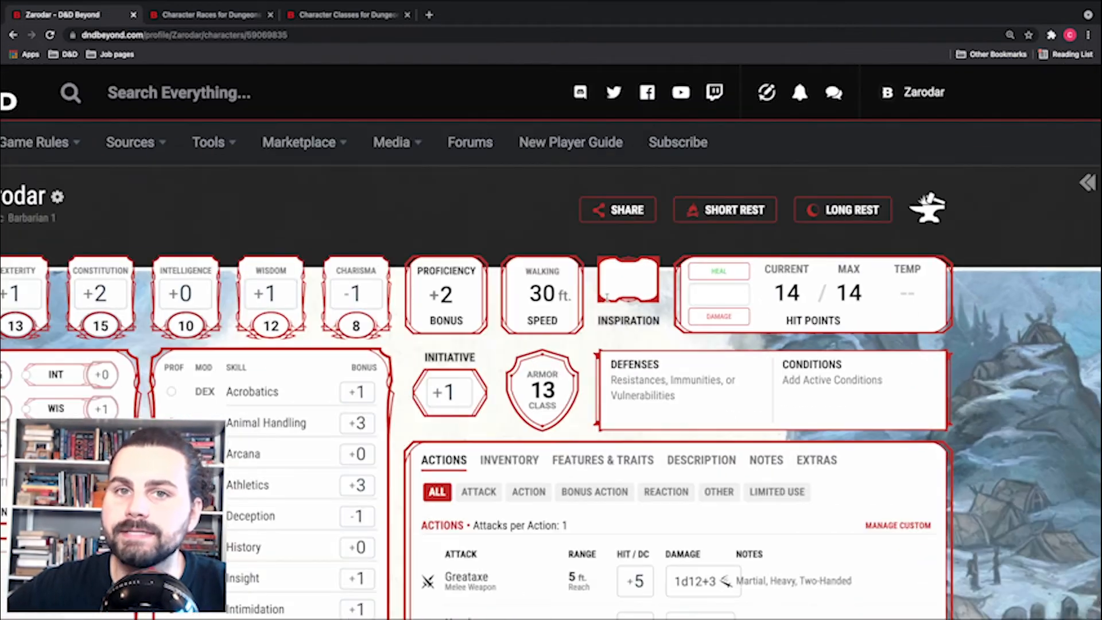
scroll(166, 342, down, 5)
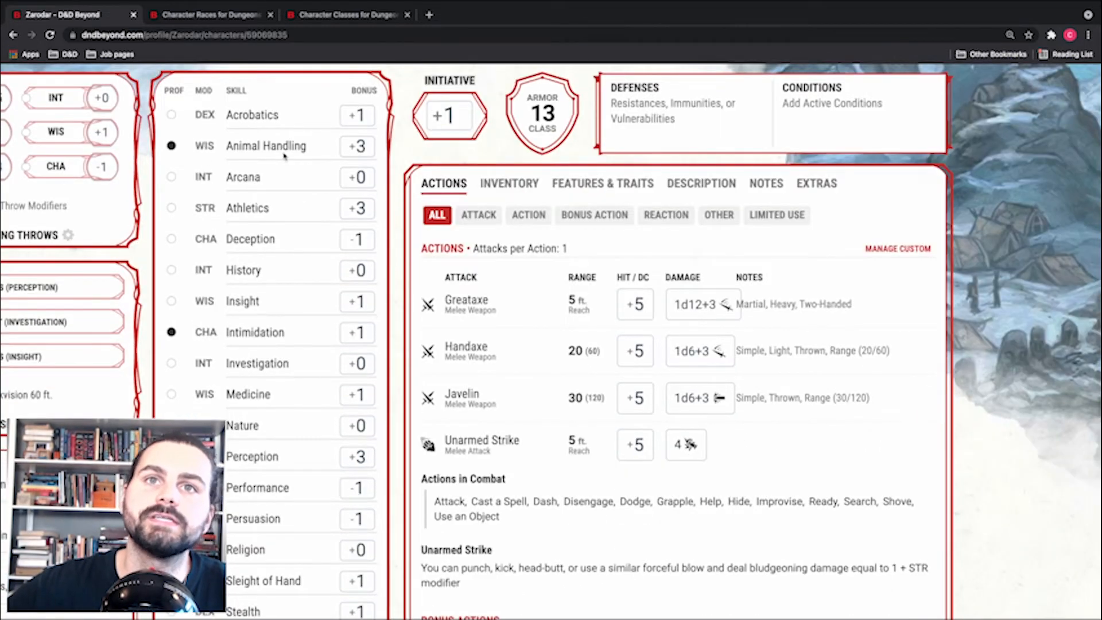
scroll(305, 414, down, 2)
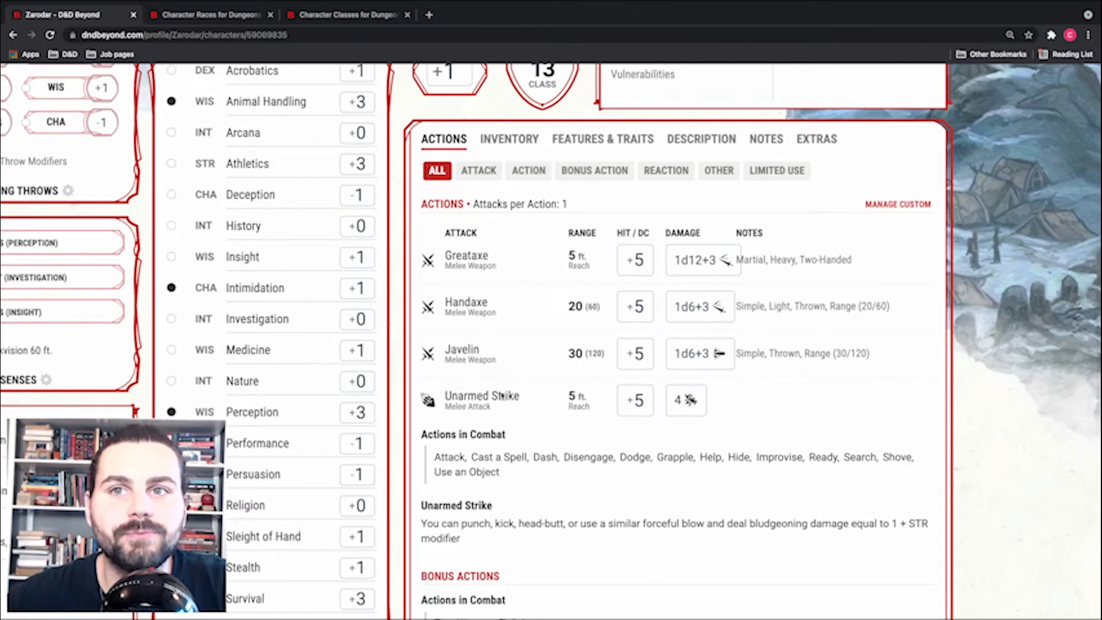
scroll(520, 280, down, 4)
scroll(519, 280, down, 2)
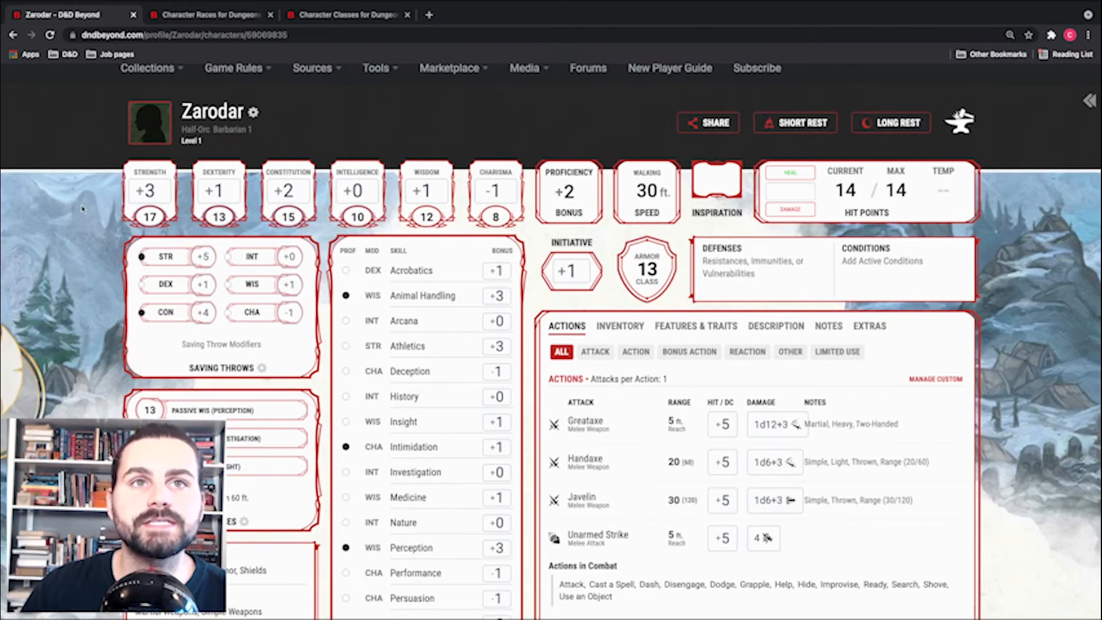
Roll a Strength check from the character sheet and dismiss the dice roll
click(165, 195)
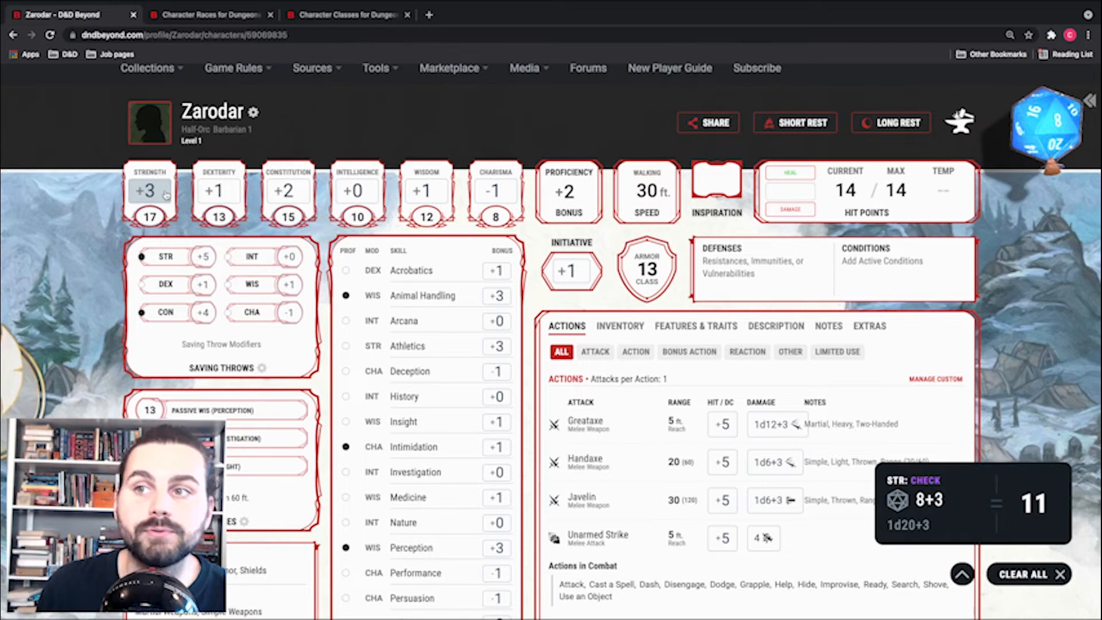
click(1036, 427)
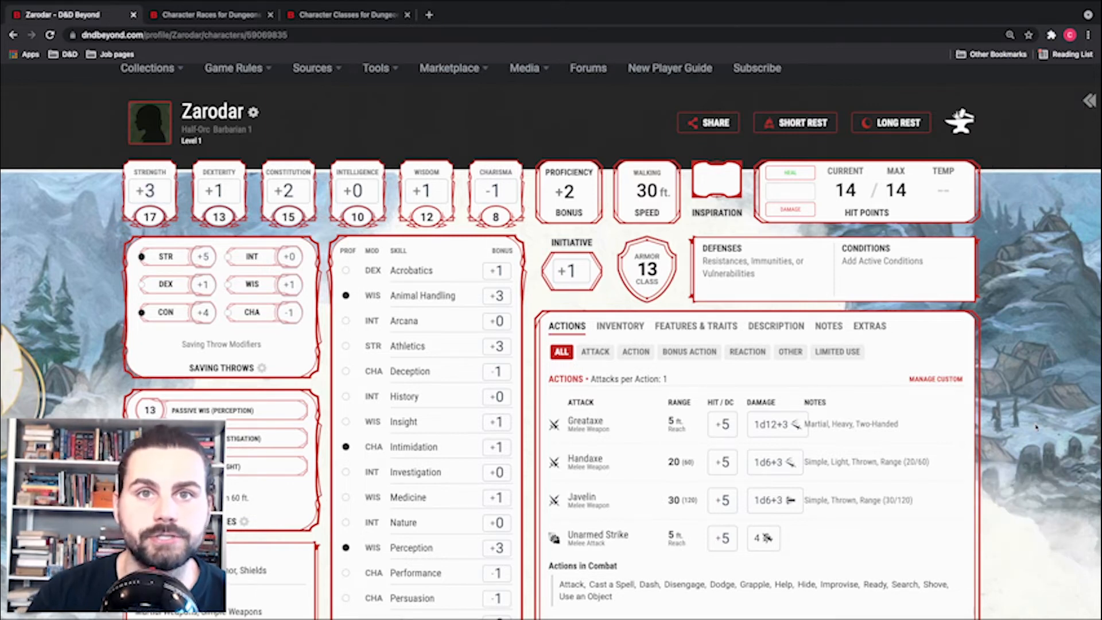
Open the character's management options and look through them down to the shareable link and PDF export entries
scroll(1035, 427, up, 1)
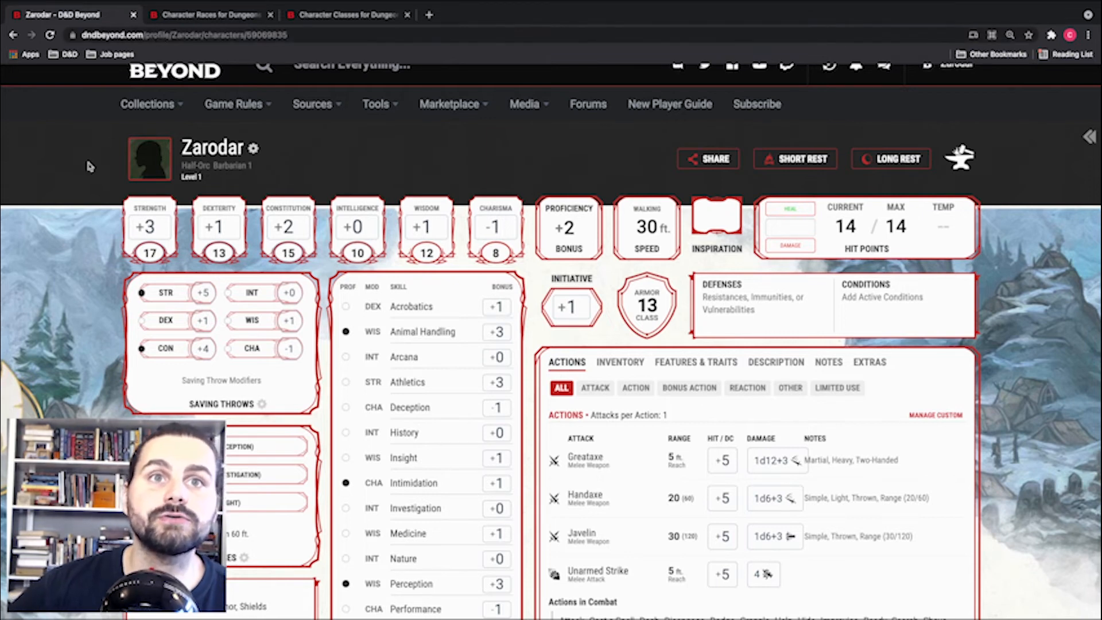
scroll(247, 158, up, 1)
click(253, 172)
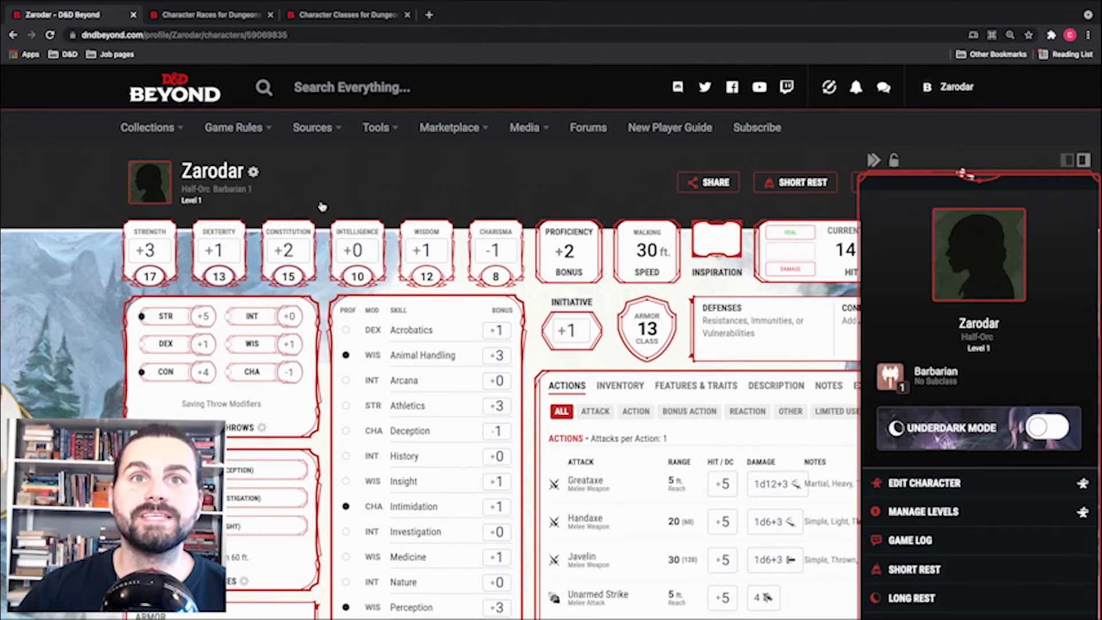
scroll(912, 540, down, 1)
scroll(912, 539, down, 3)
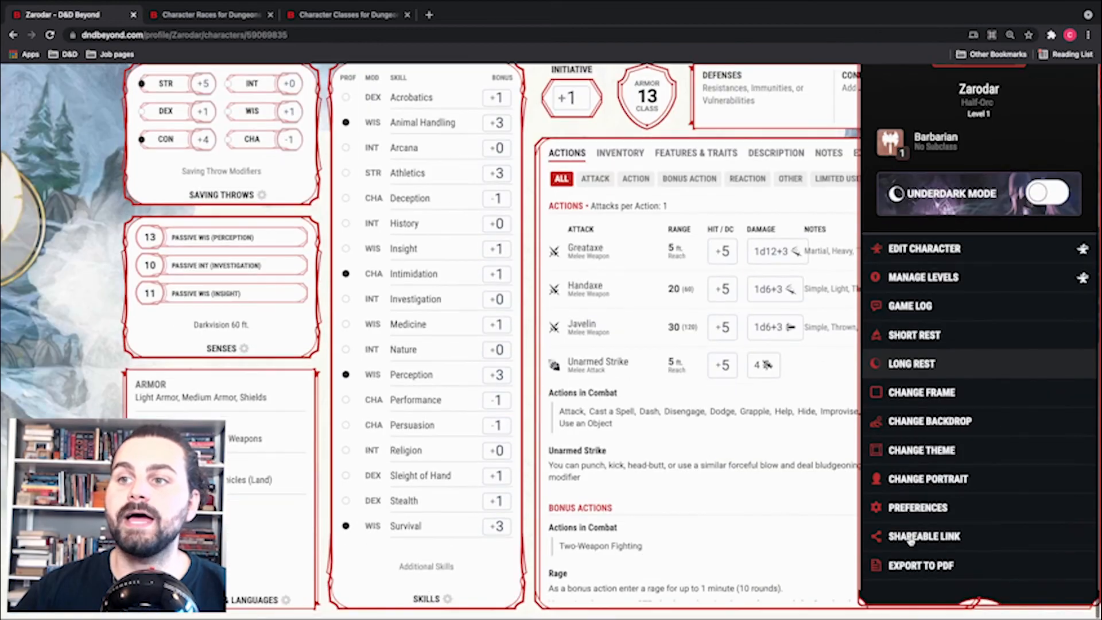